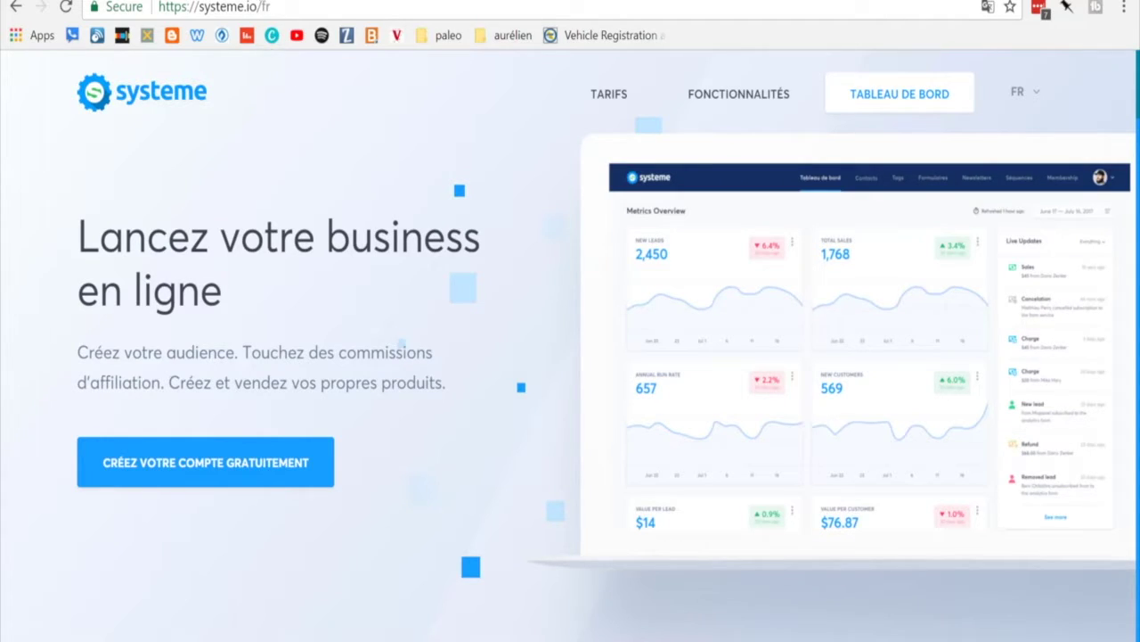
# Switch to the AWW whiteboard and use the pen to circle Youtube, Blog and Facebook and frame Page de Capture
pyautogui.click(259, 2)
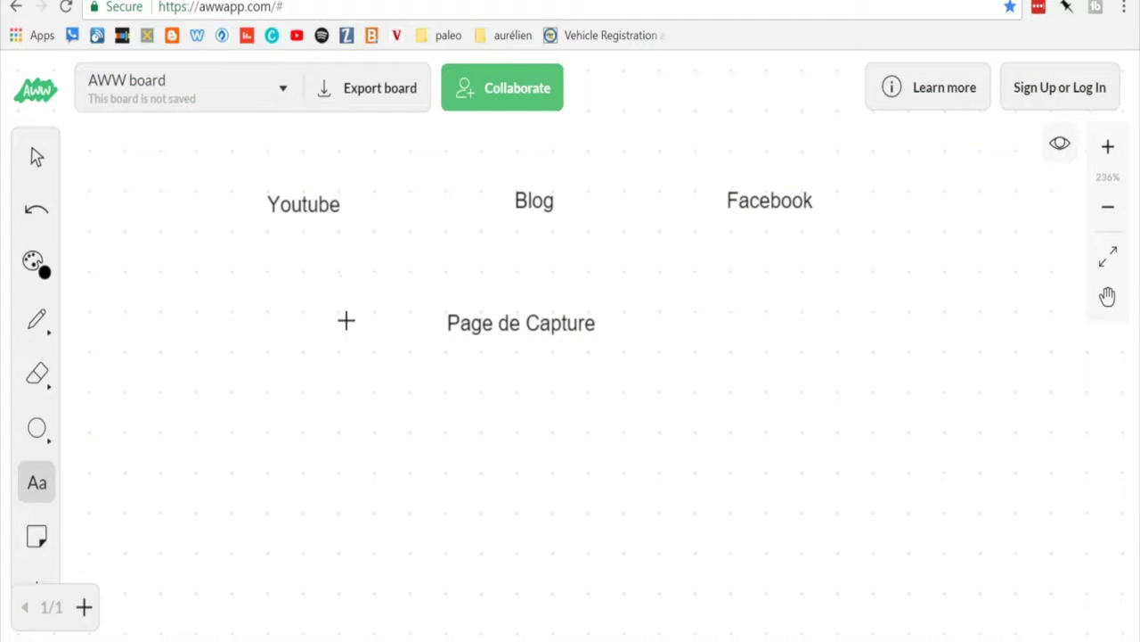
pyautogui.click(25, 325)
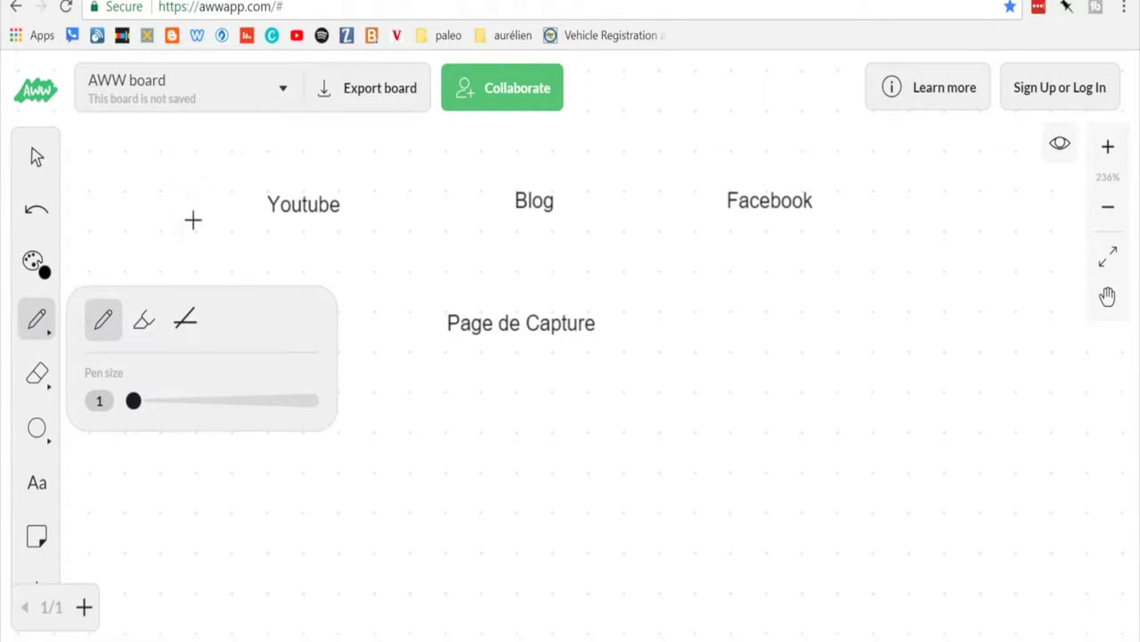
pyautogui.moveTo(296, 160)
pyautogui.mouseDown()
pyautogui.moveTo(237, 202)
pyautogui.moveTo(389, 216)
pyautogui.moveTo(316, 152)
pyautogui.mouseUp()
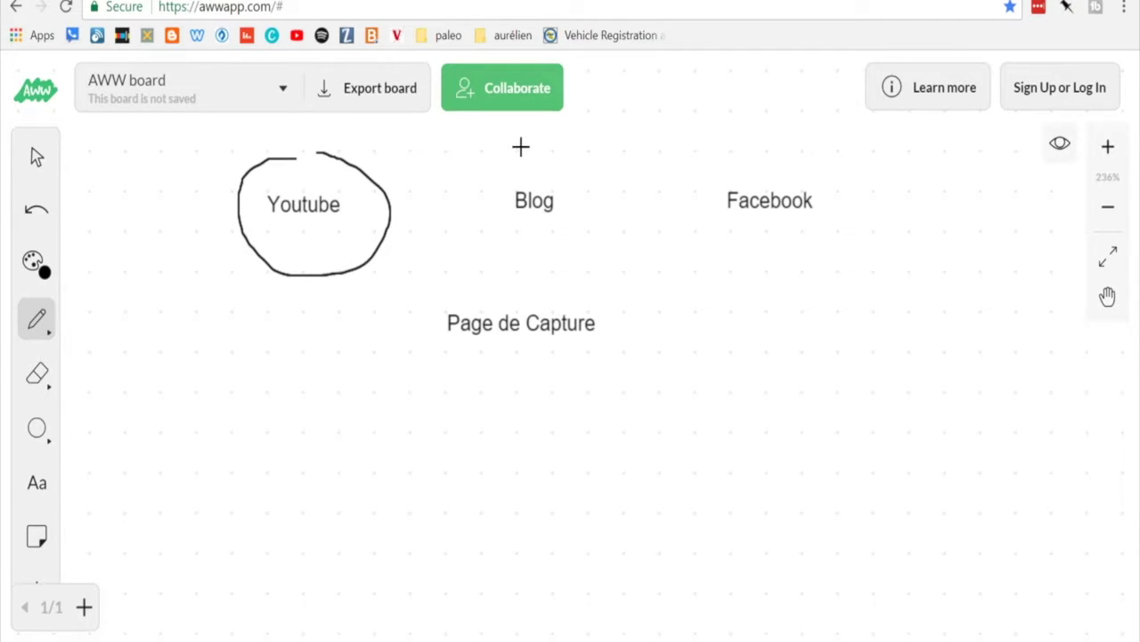
pyautogui.moveTo(521, 147)
pyautogui.mouseDown()
pyautogui.moveTo(519, 247)
pyautogui.moveTo(565, 152)
pyautogui.moveTo(538, 151)
pyautogui.mouseUp()
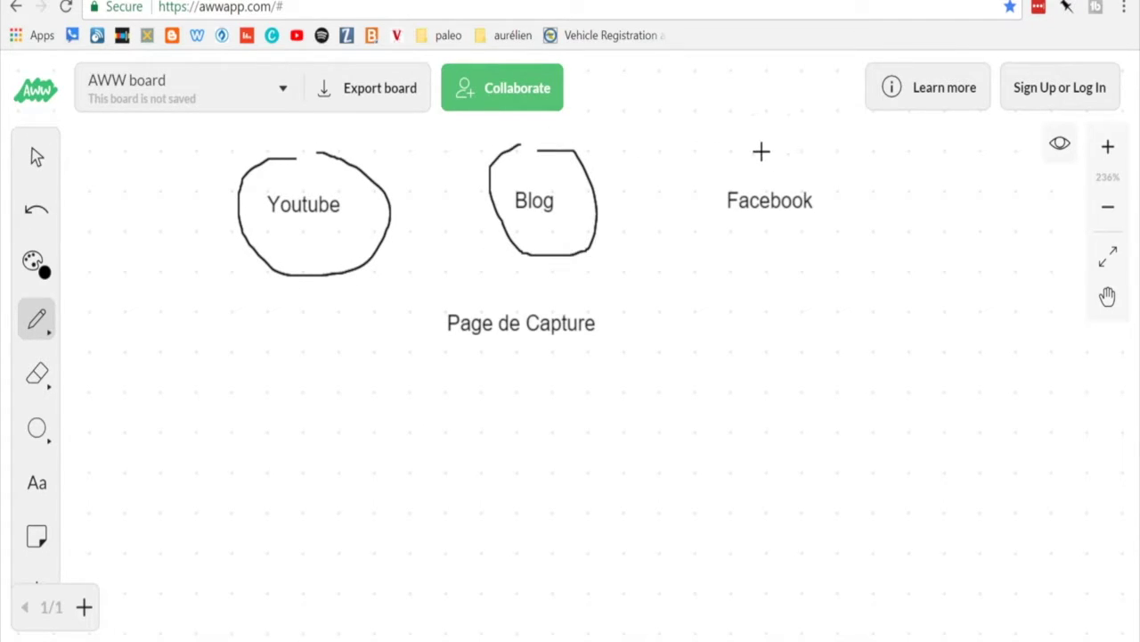
pyautogui.moveTo(755, 150)
pyautogui.mouseDown()
pyautogui.moveTo(708, 196)
pyautogui.moveTo(765, 278)
pyautogui.moveTo(835, 166)
pyautogui.moveTo(764, 153)
pyautogui.mouseUp()
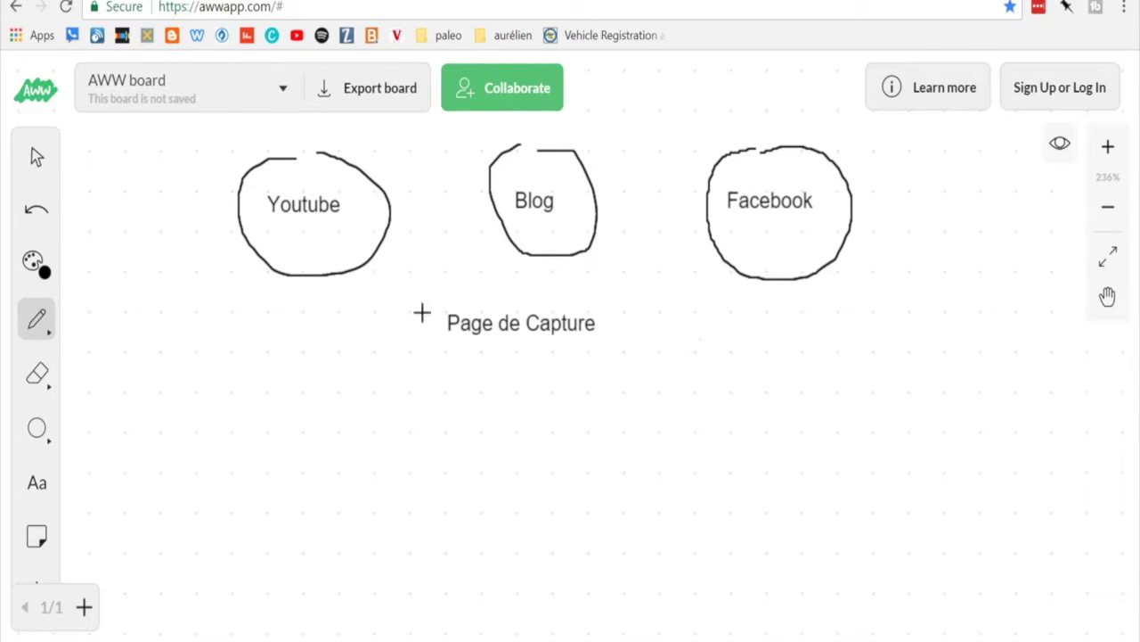
pyautogui.moveTo(430, 298)
pyautogui.mouseDown()
pyautogui.moveTo(443, 363)
pyautogui.moveTo(627, 367)
pyautogui.moveTo(547, 297)
pyautogui.moveTo(641, 345)
pyautogui.moveTo(637, 366)
pyautogui.mouseUp()
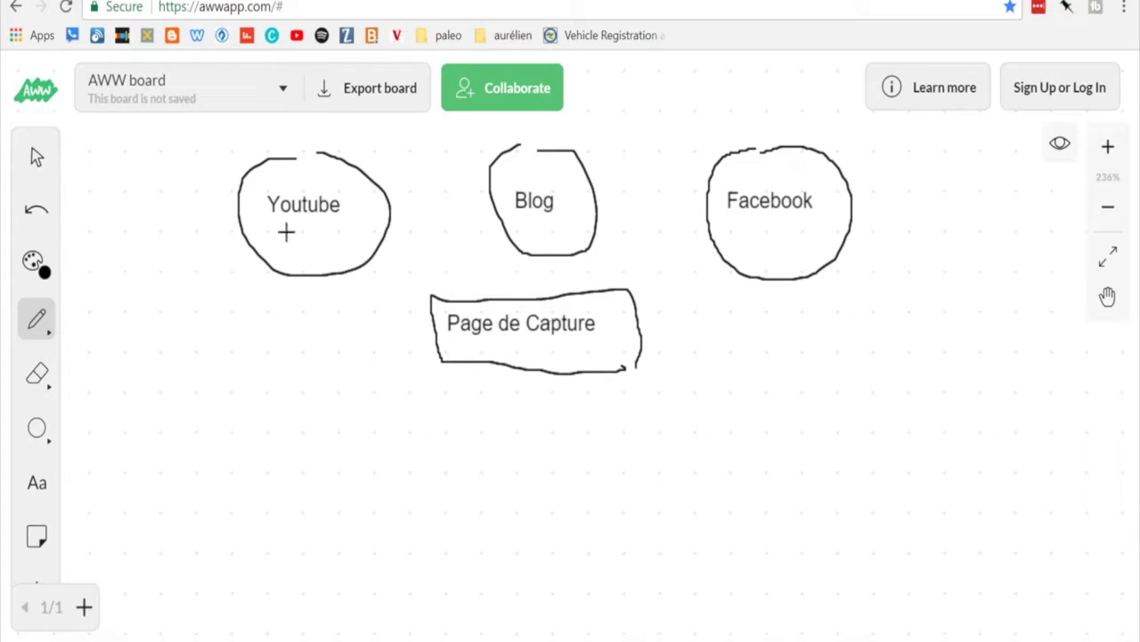
# Underline Youtube, Blog and Facebook, and draw an arrow from each one to the Page de Capture box
pyautogui.moveTo(278, 227); pyautogui.dragTo(339, 229)
pyautogui.moveTo(523, 217); pyautogui.dragTo(583, 218)
pyautogui.moveTo(732, 223); pyautogui.dragTo(836, 218)
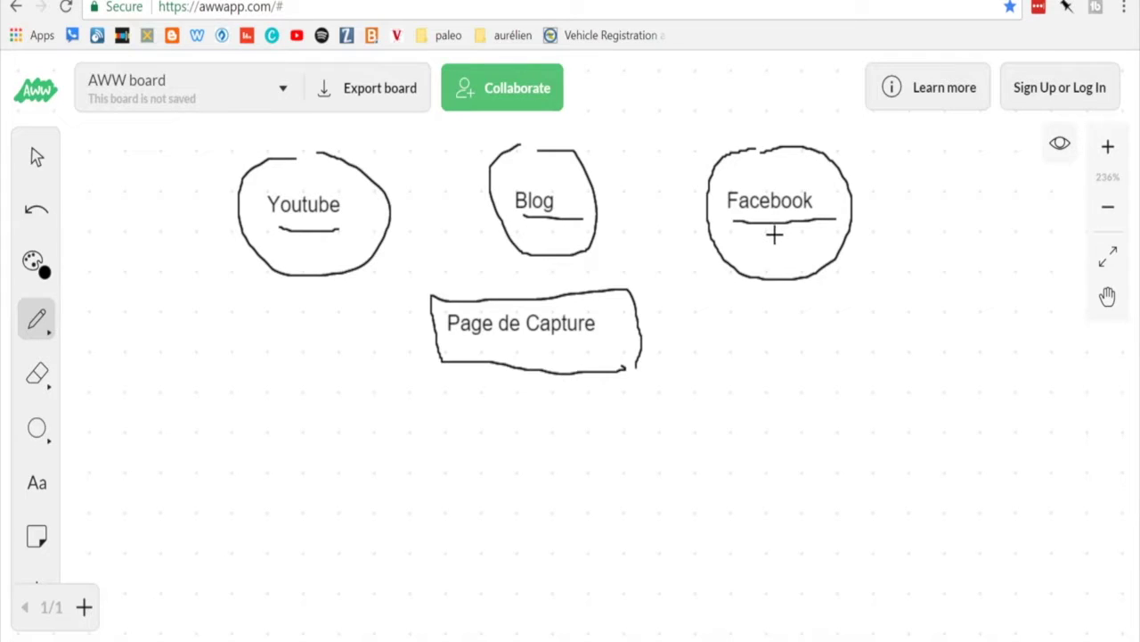
pyautogui.moveTo(773, 235)
pyautogui.mouseDown()
pyautogui.moveTo(657, 301)
pyautogui.moveTo(651, 279)
pyautogui.moveTo(664, 314)
pyautogui.moveTo(704, 307)
pyautogui.mouseUp()
pyautogui.moveTo(545, 234)
pyautogui.mouseDown()
pyautogui.moveTo(556, 294)
pyautogui.moveTo(584, 270)
pyautogui.mouseUp()
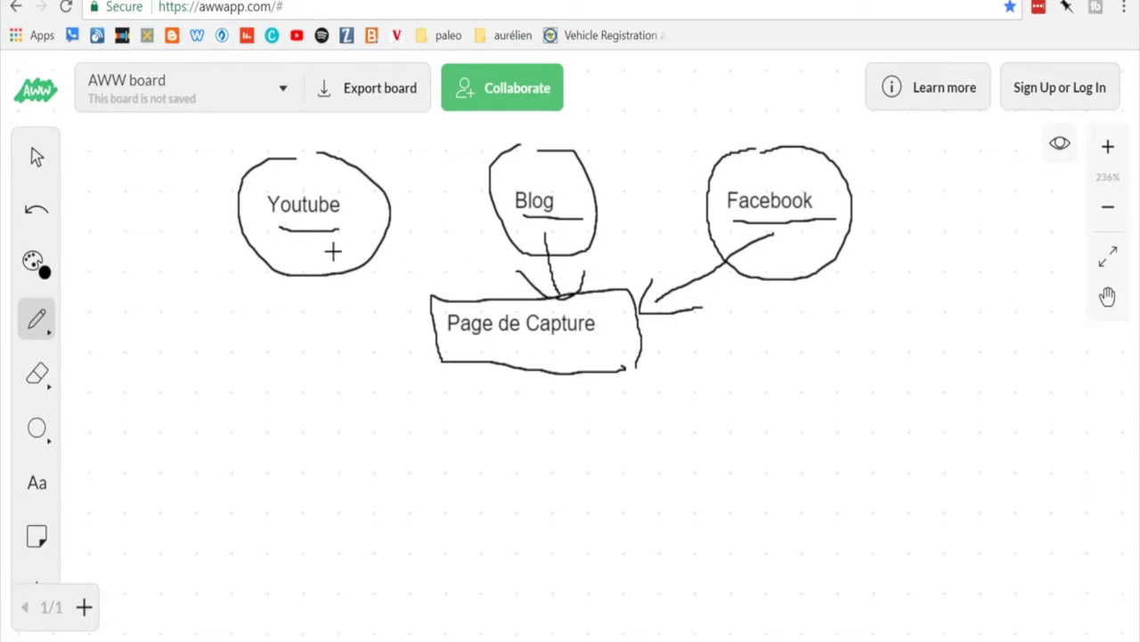
pyautogui.moveTo(331, 249)
pyautogui.mouseDown()
pyautogui.moveTo(454, 295)
pyautogui.moveTo(390, 311)
pyautogui.mouseUp()
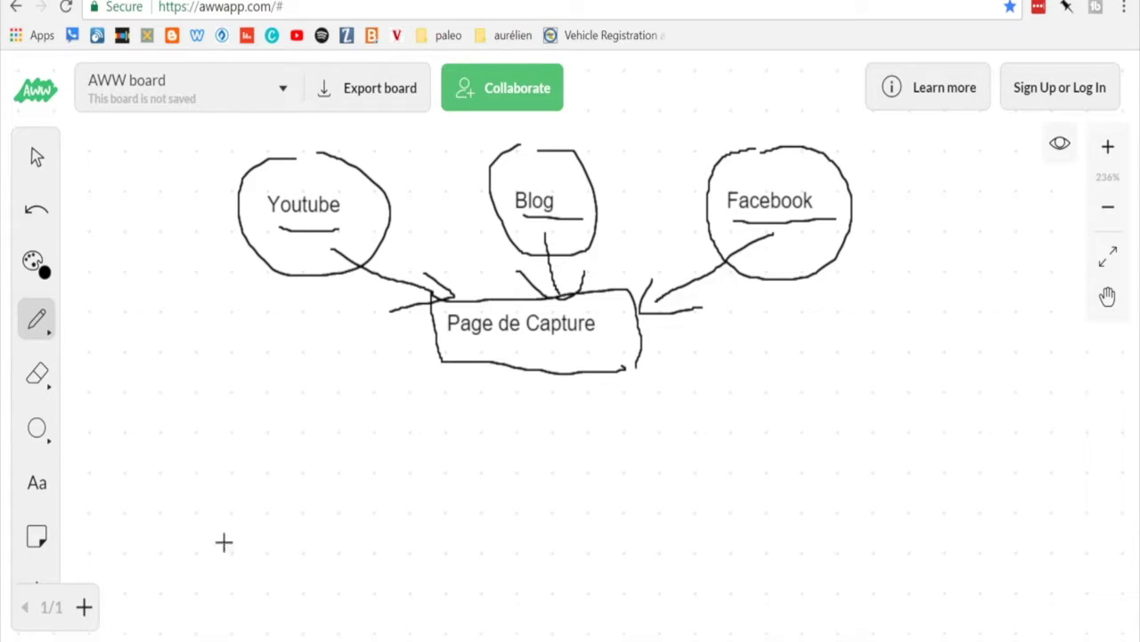
# Add the text label "Liste emails" below the Page de Capture box
pyautogui.click(36, 482)
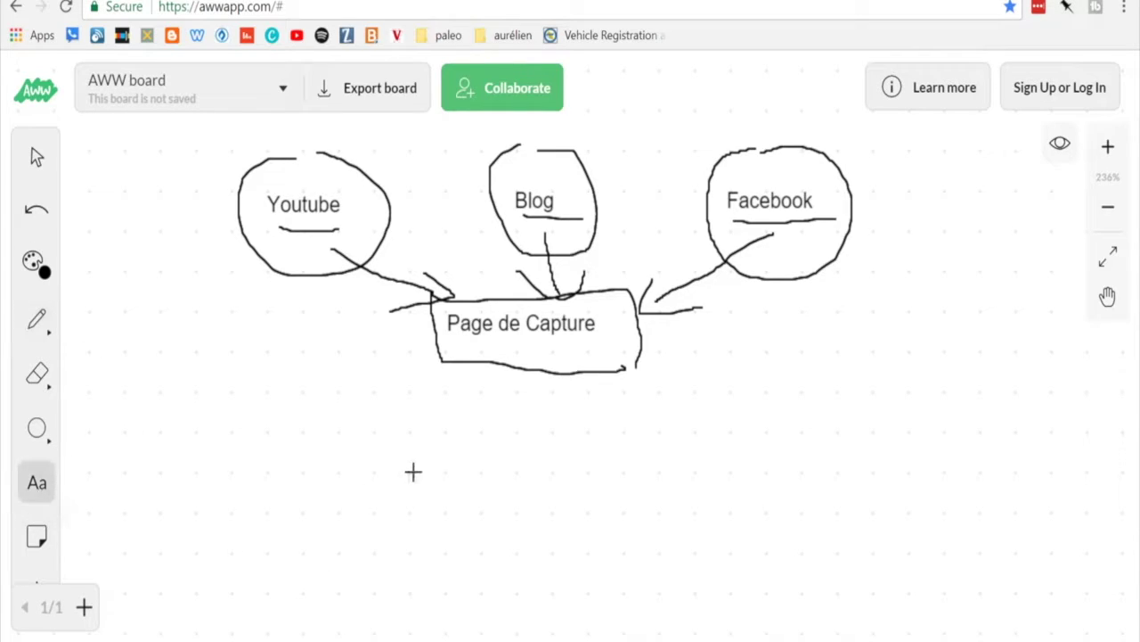
pyautogui.click(483, 465)
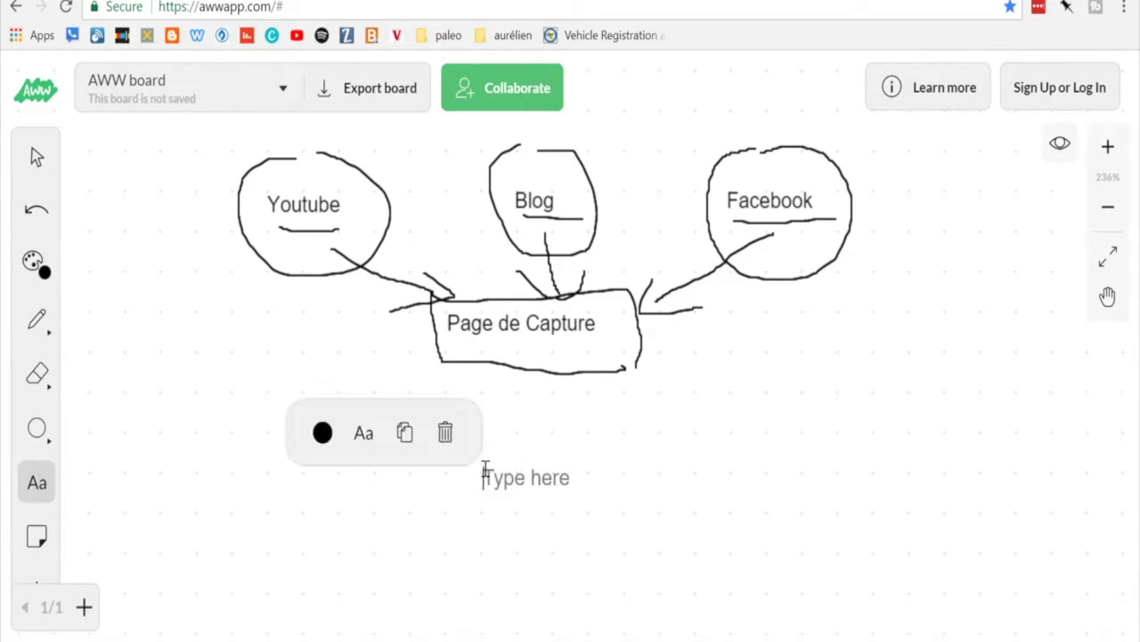
pyautogui.write('Liste e')
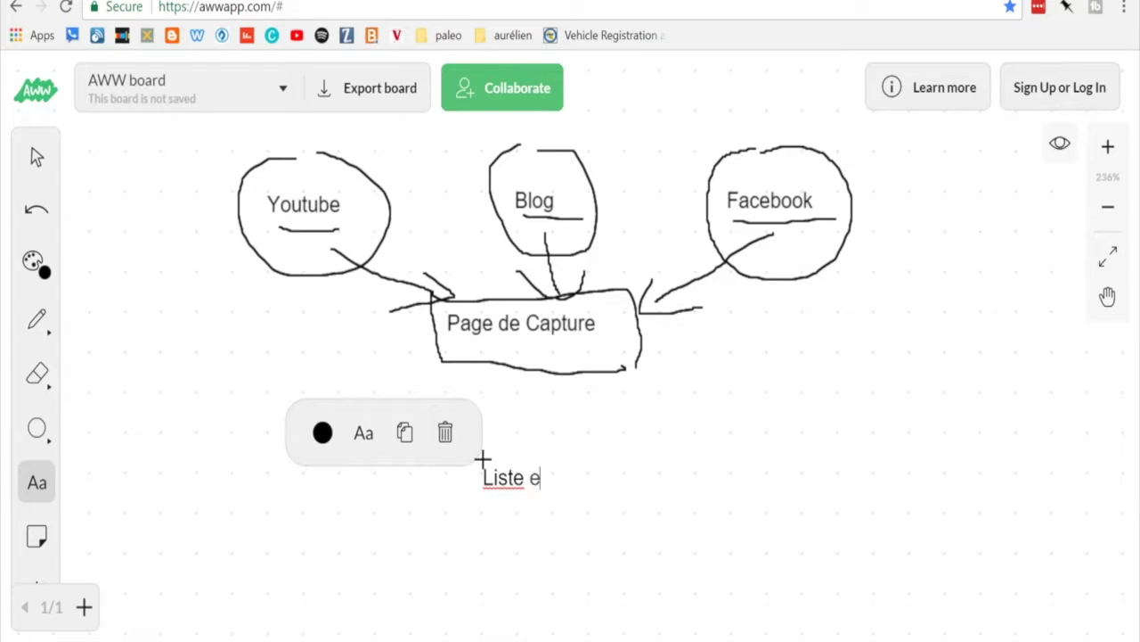
pyautogui.write('mails')
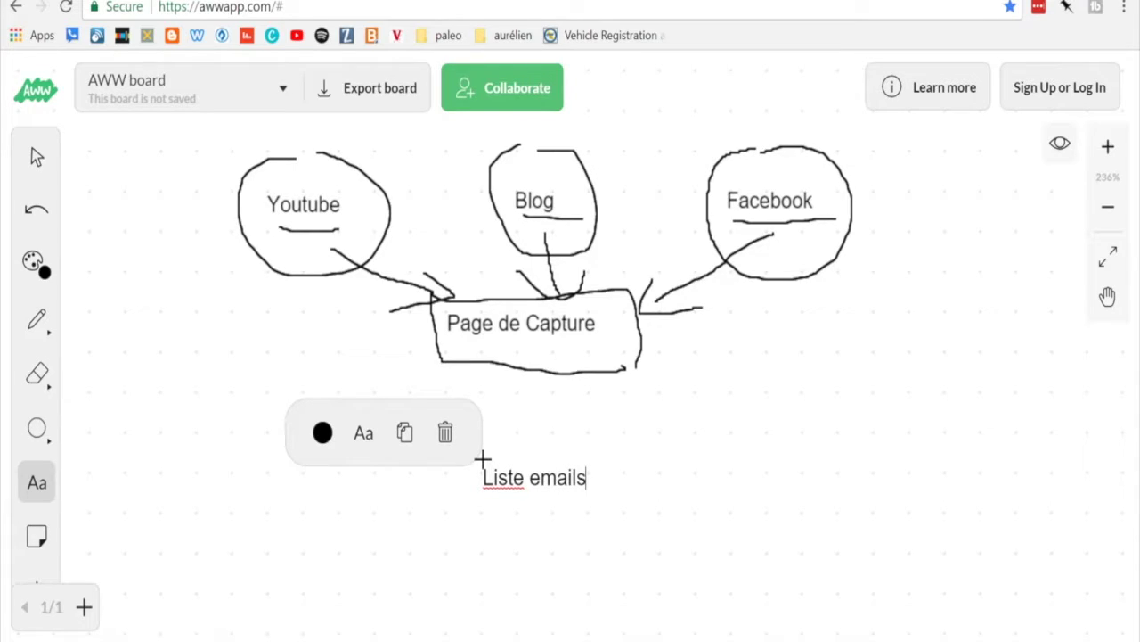
pyautogui.click(674, 448)
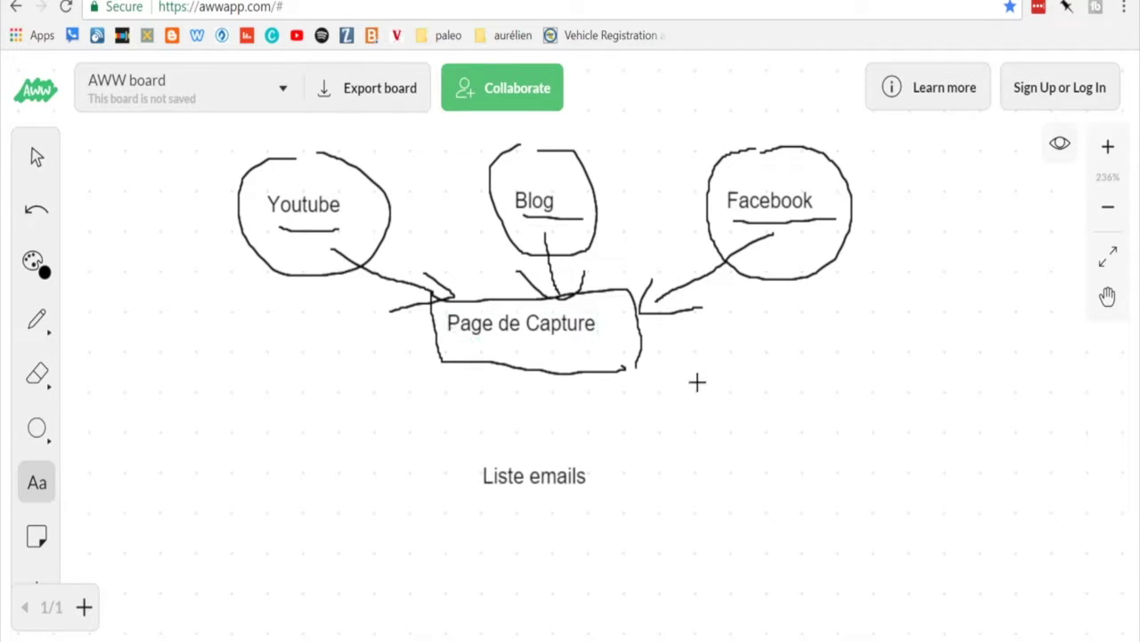
# Draw a line out from the Page de Capture box and handwrite "Syst." at its end with the pen
pyautogui.click(646, 346)
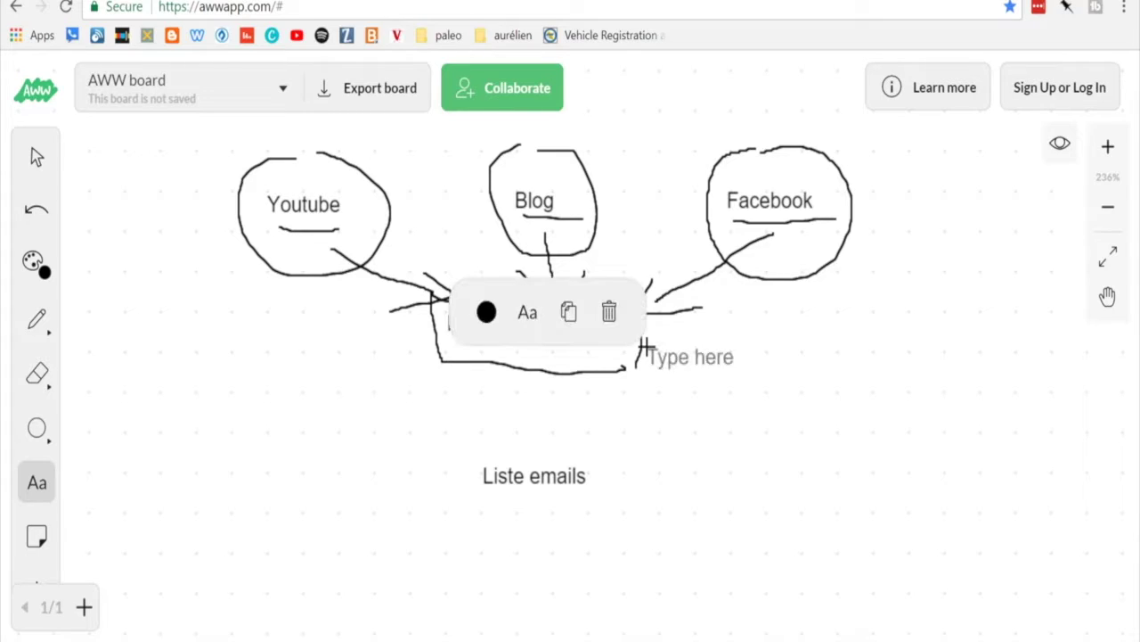
pyautogui.click(39, 323)
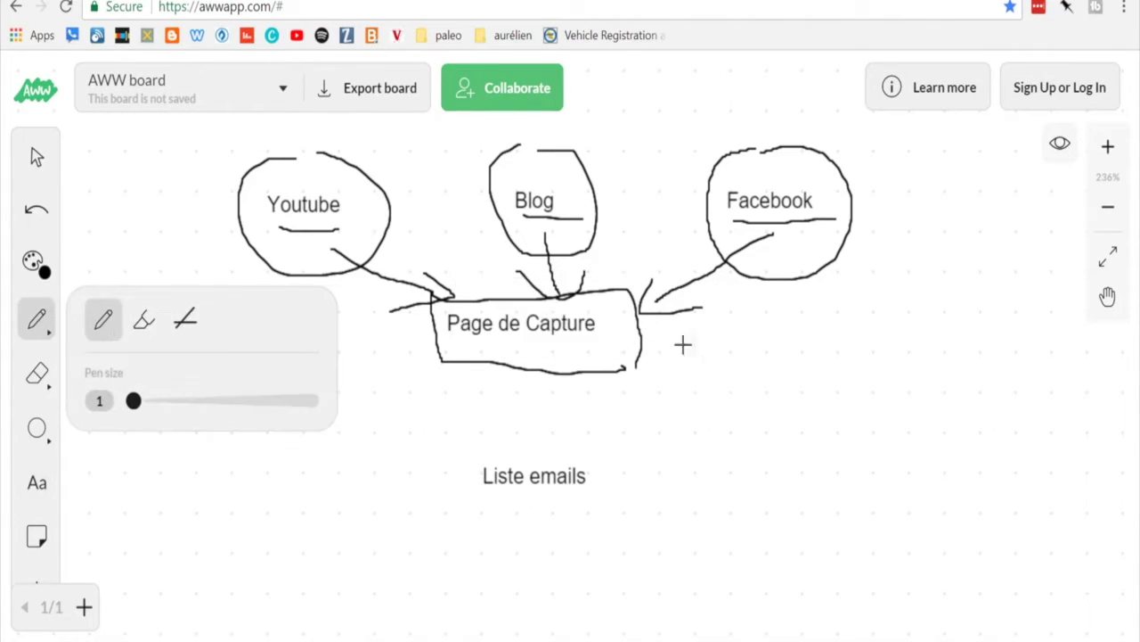
pyautogui.moveTo(655, 348); pyautogui.dragTo(863, 360)
pyautogui.moveTo(905, 327)
pyautogui.mouseDown()
pyautogui.moveTo(911, 359)
pyautogui.moveTo(881, 373)
pyautogui.moveTo(937, 374)
pyautogui.moveTo(932, 405)
pyautogui.mouseUp()
pyautogui.moveTo(969, 349); pyautogui.dragTo(949, 385)
pyautogui.moveTo(984, 301)
pyautogui.mouseDown()
pyautogui.moveTo(994, 380)
pyautogui.moveTo(1015, 341)
pyautogui.mouseUp()
pyautogui.click(1016, 378)
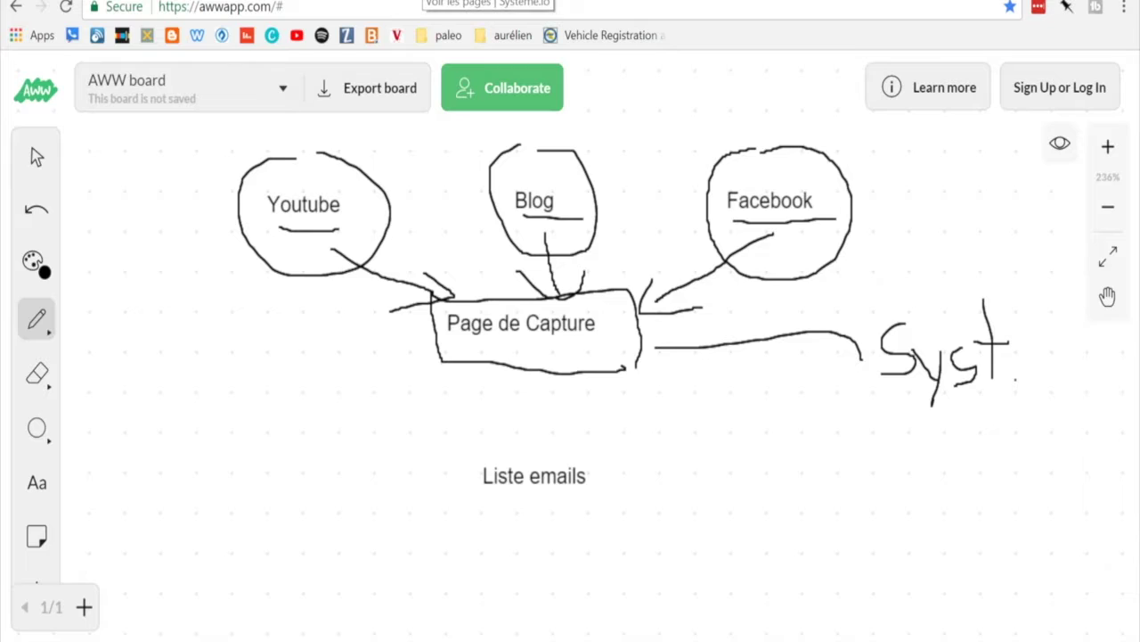
# Switch to Systeme.io and view its dashboard and the list of capture pages
pyautogui.click(489, 0)
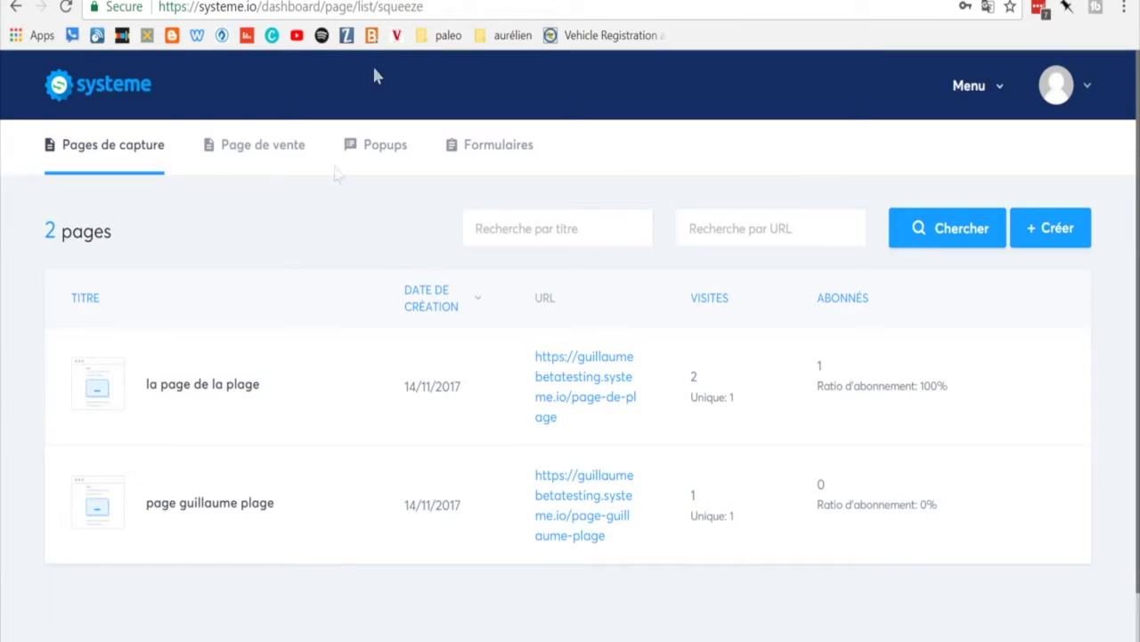
pyautogui.click(98, 98)
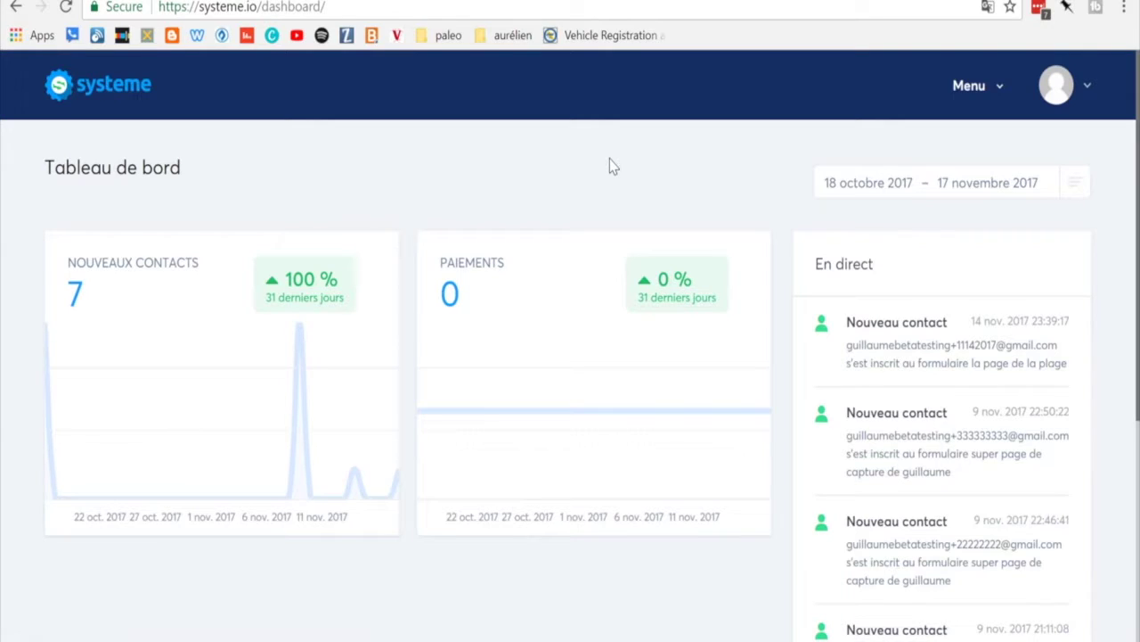
pyautogui.click(977, 104)
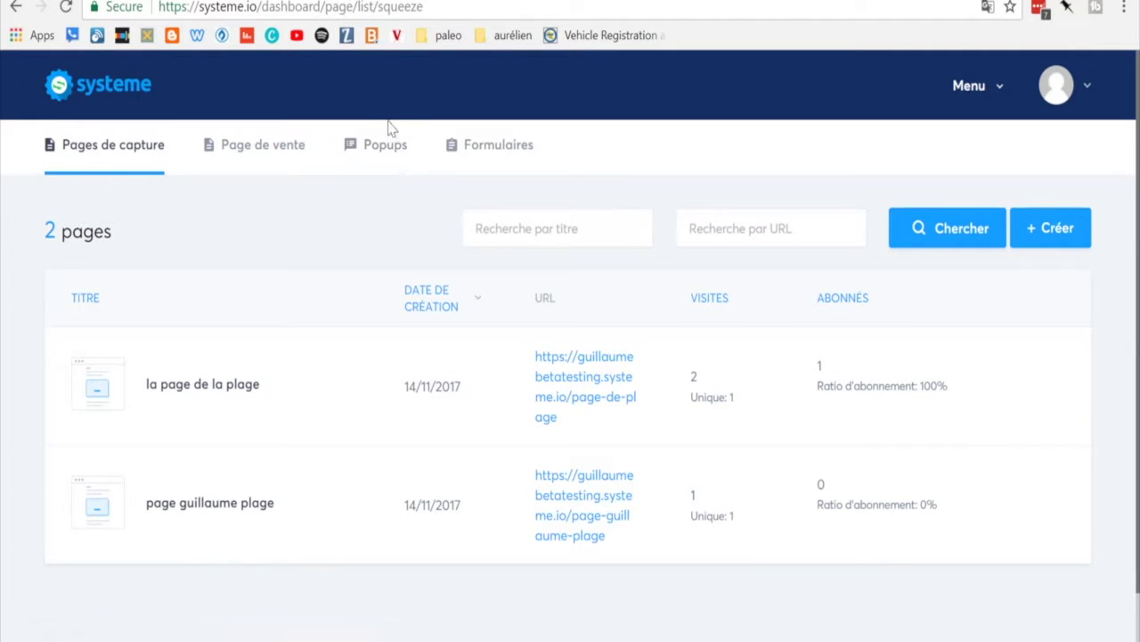
pyautogui.click(354, 0)
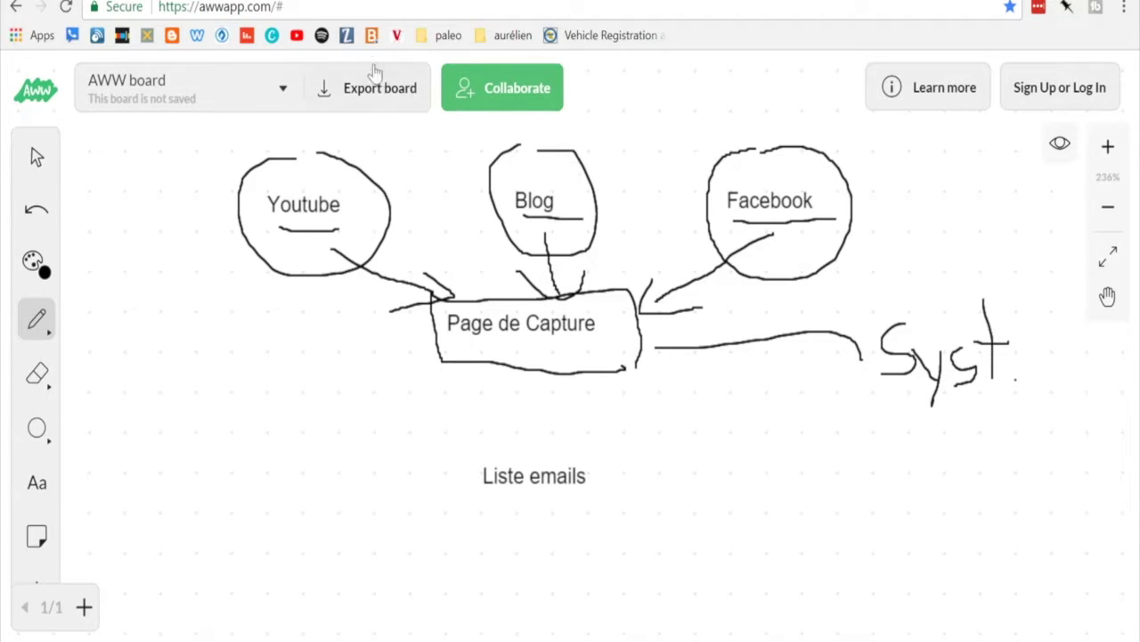
pyautogui.click(481, 3)
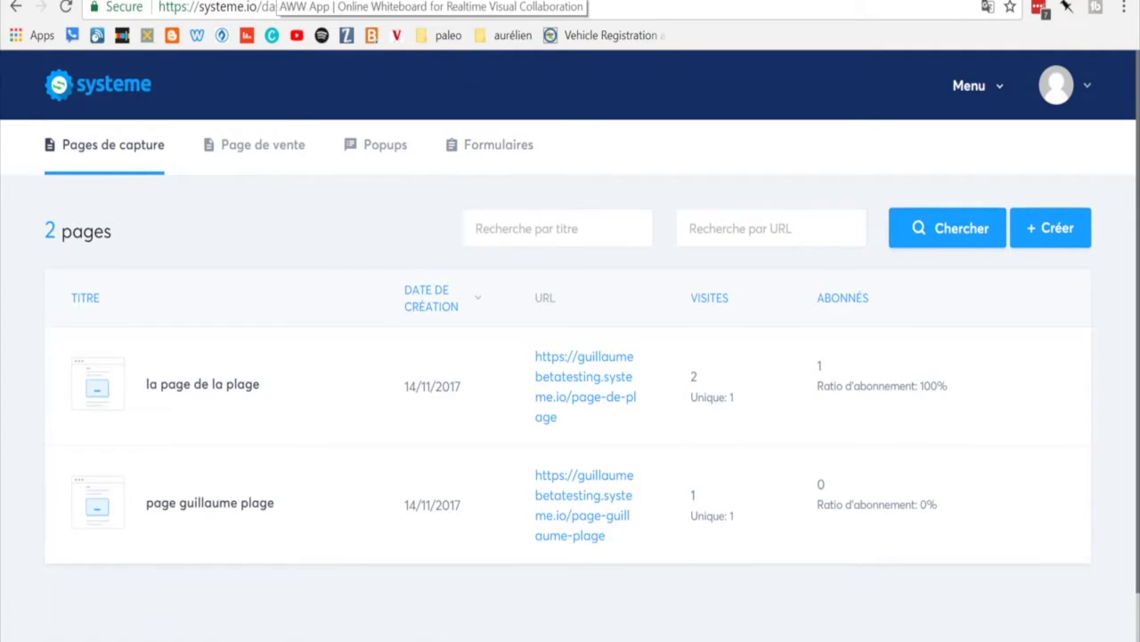
# Return to the AWW whiteboard, retrace the Page de Capture box, and draw an arrow from it to a new frame around Liste emails
pyautogui.click(267, 2)
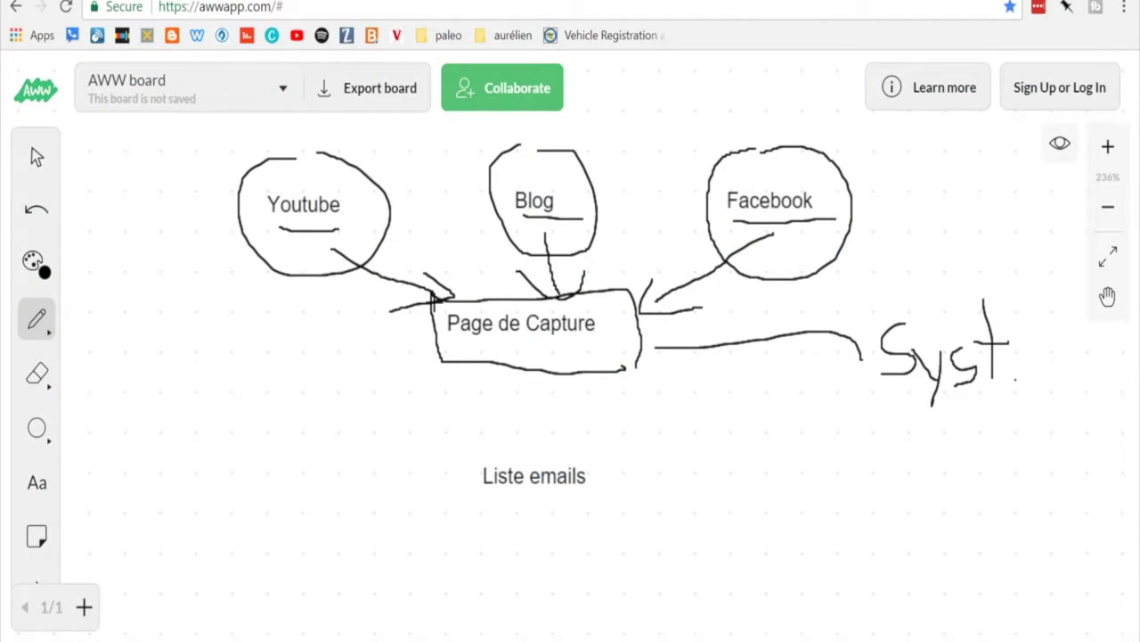
pyautogui.moveTo(432, 296)
pyautogui.mouseDown()
pyautogui.moveTo(447, 366)
pyautogui.moveTo(637, 367)
pyautogui.moveTo(631, 289)
pyautogui.moveTo(437, 294)
pyautogui.mouseUp()
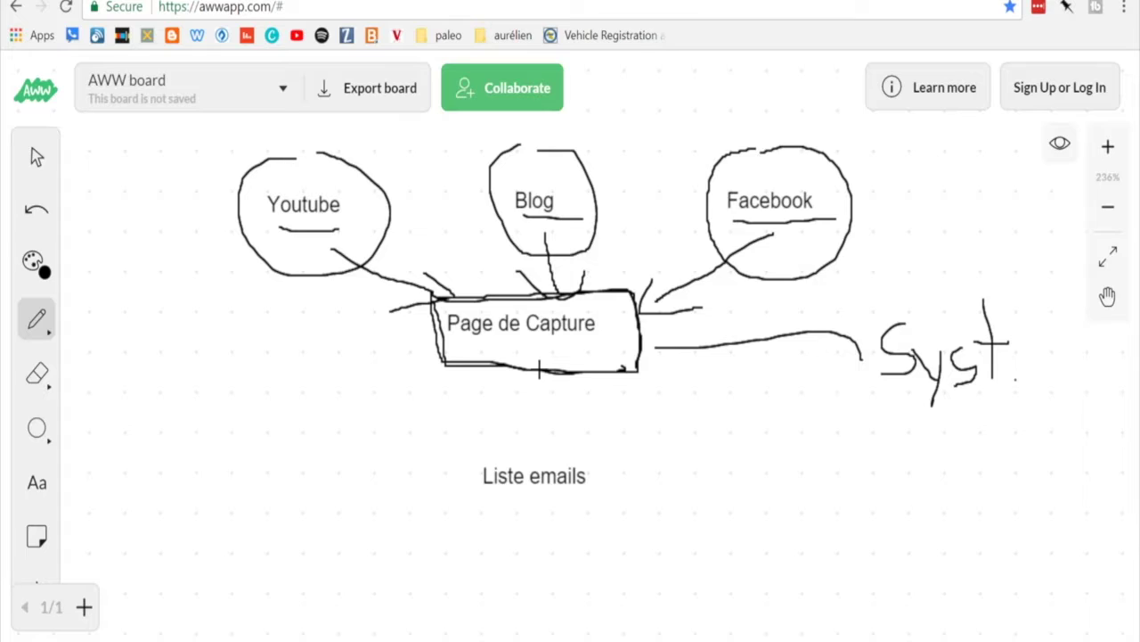
pyautogui.moveTo(538, 370)
pyautogui.mouseDown()
pyautogui.moveTo(542, 449)
pyautogui.moveTo(527, 427)
pyautogui.moveTo(552, 437)
pyautogui.moveTo(569, 425)
pyautogui.mouseUp()
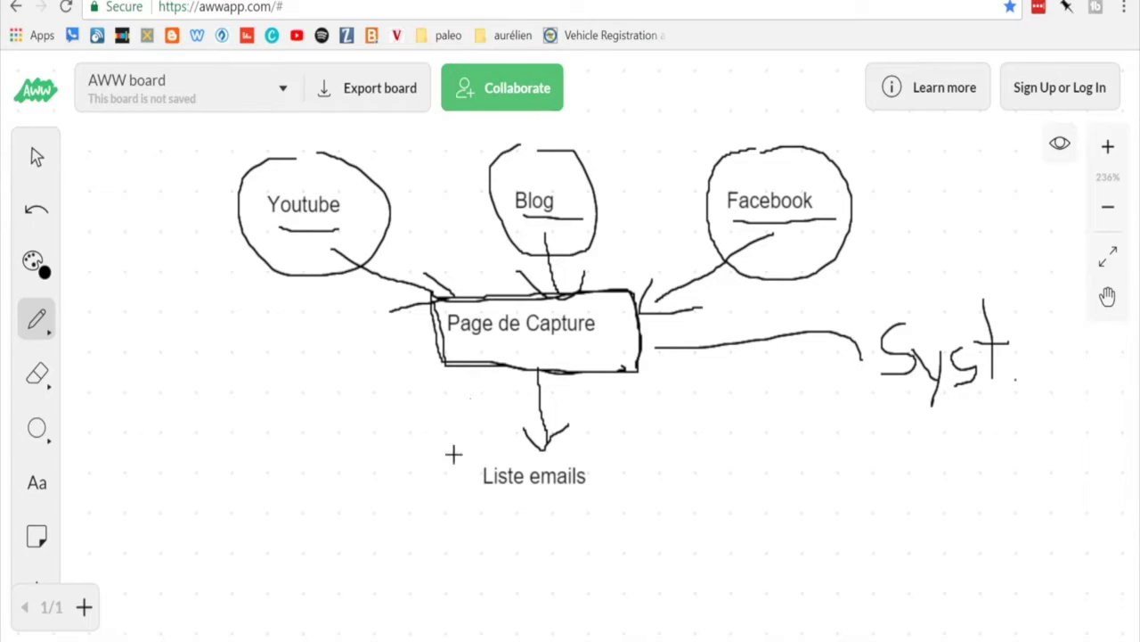
pyautogui.moveTo(453, 452)
pyautogui.mouseDown()
pyautogui.moveTo(570, 525)
pyautogui.moveTo(615, 482)
pyautogui.moveTo(526, 450)
pyautogui.moveTo(453, 451)
pyautogui.mouseUp()
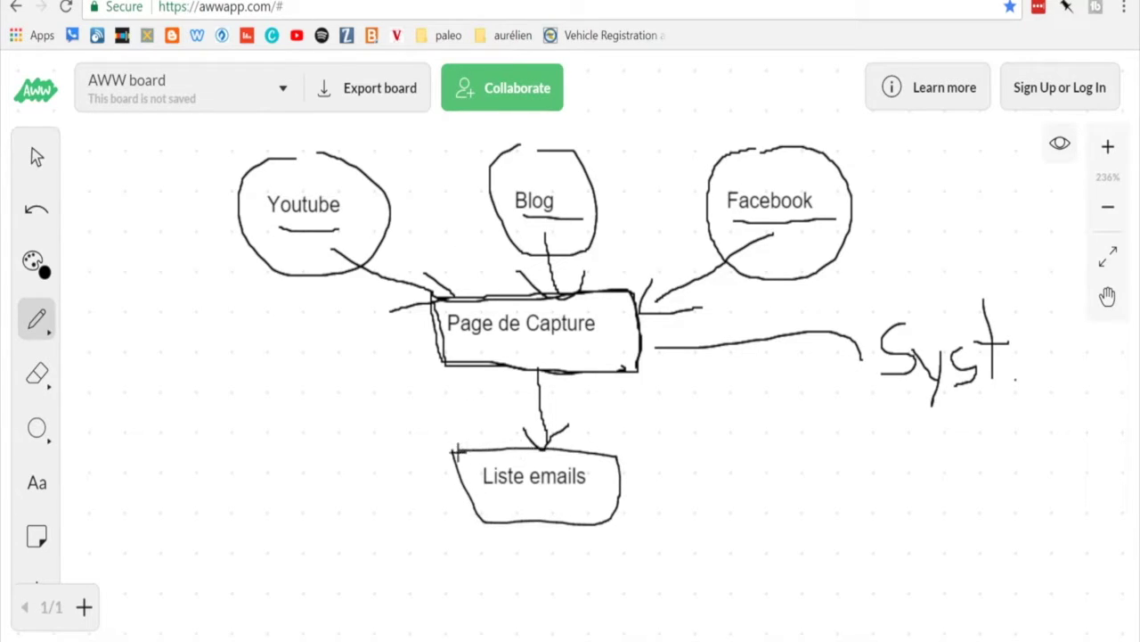
# Switch to Systeme.io, open the list of all contacts and look through its entries
pyautogui.click(484, 0)
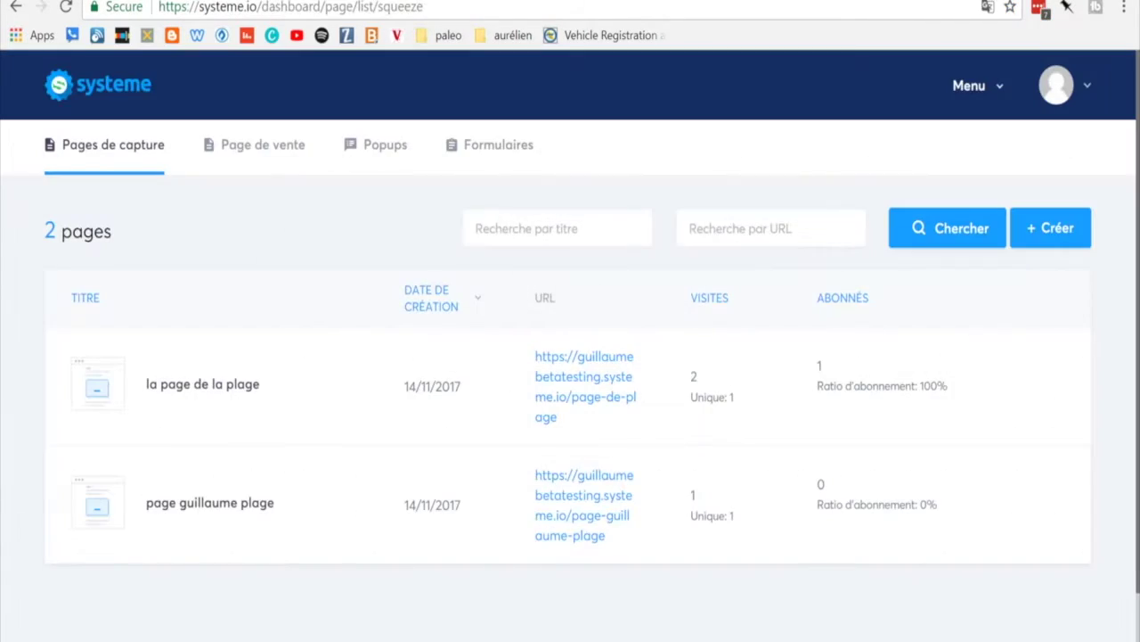
pyautogui.click(967, 94)
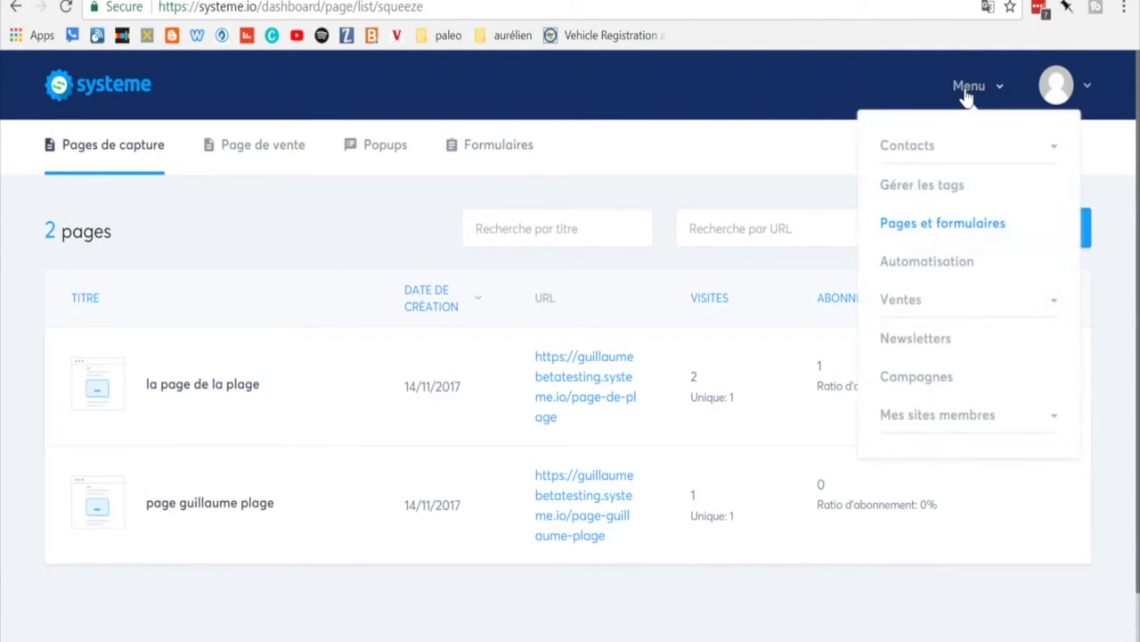
pyautogui.click(927, 150)
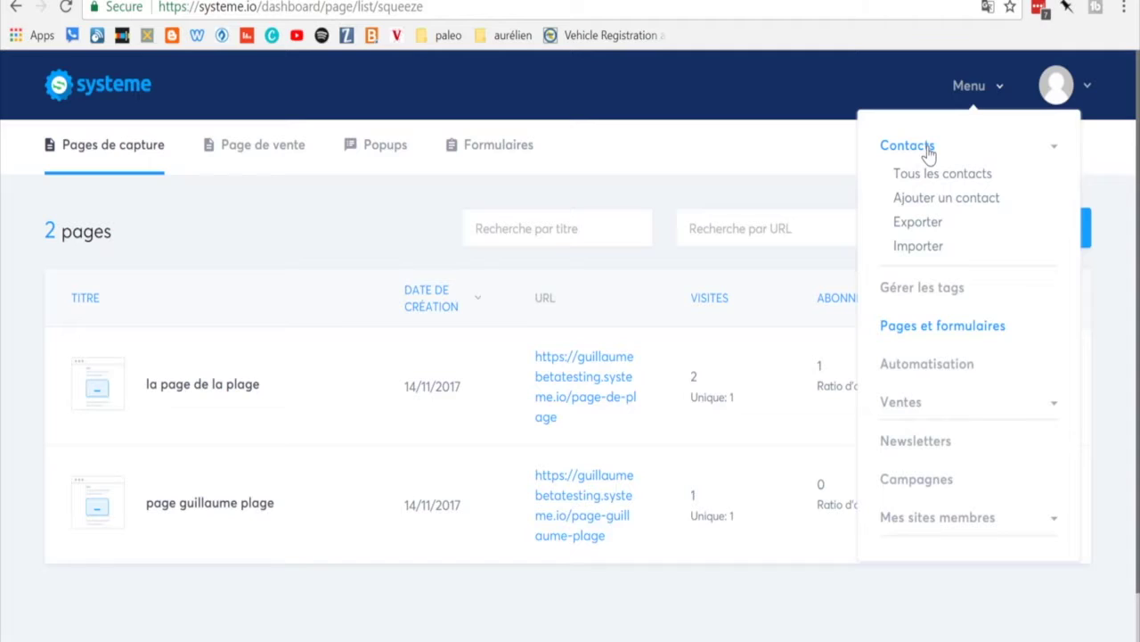
pyautogui.click(928, 178)
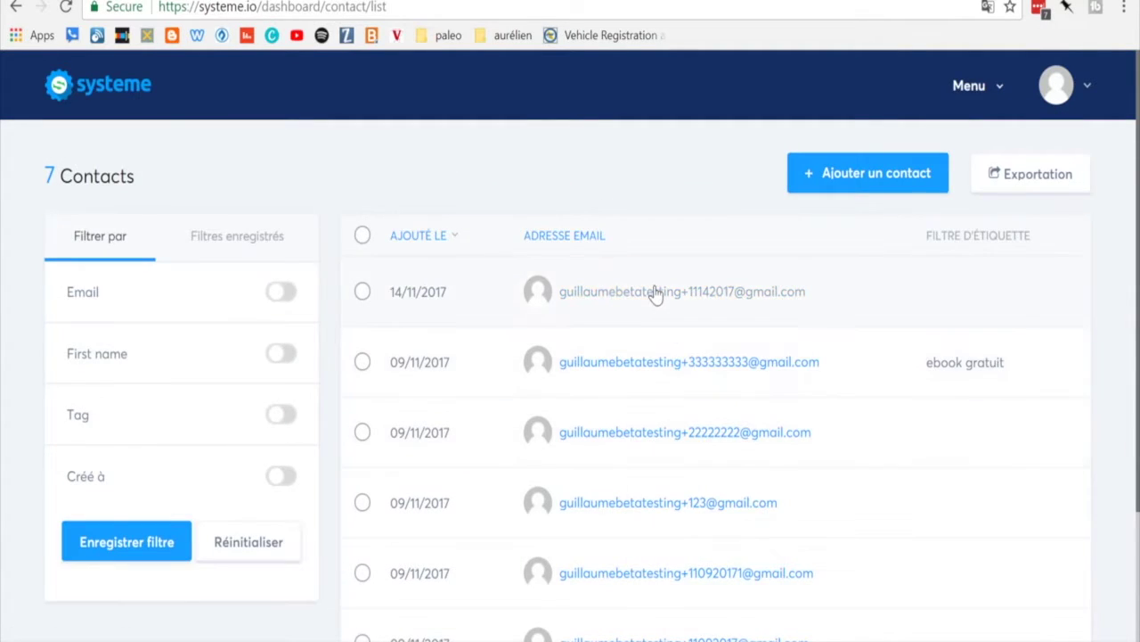
pyautogui.scroll(-2, 654, 293)
pyautogui.scroll(2, 654, 293)
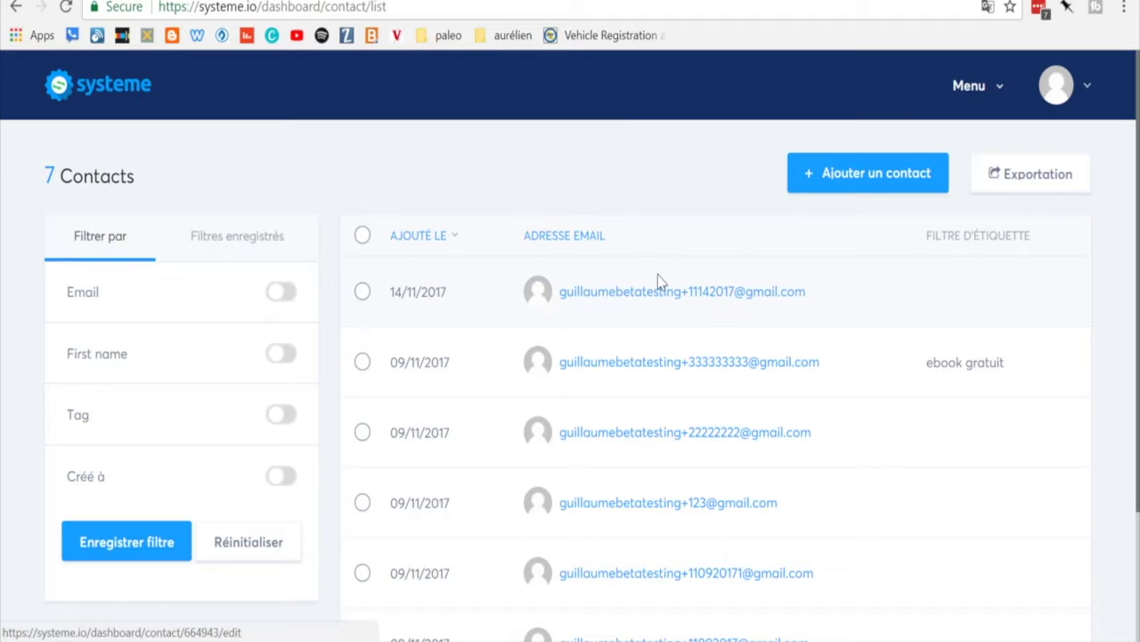
pyautogui.scroll(-2, 657, 273)
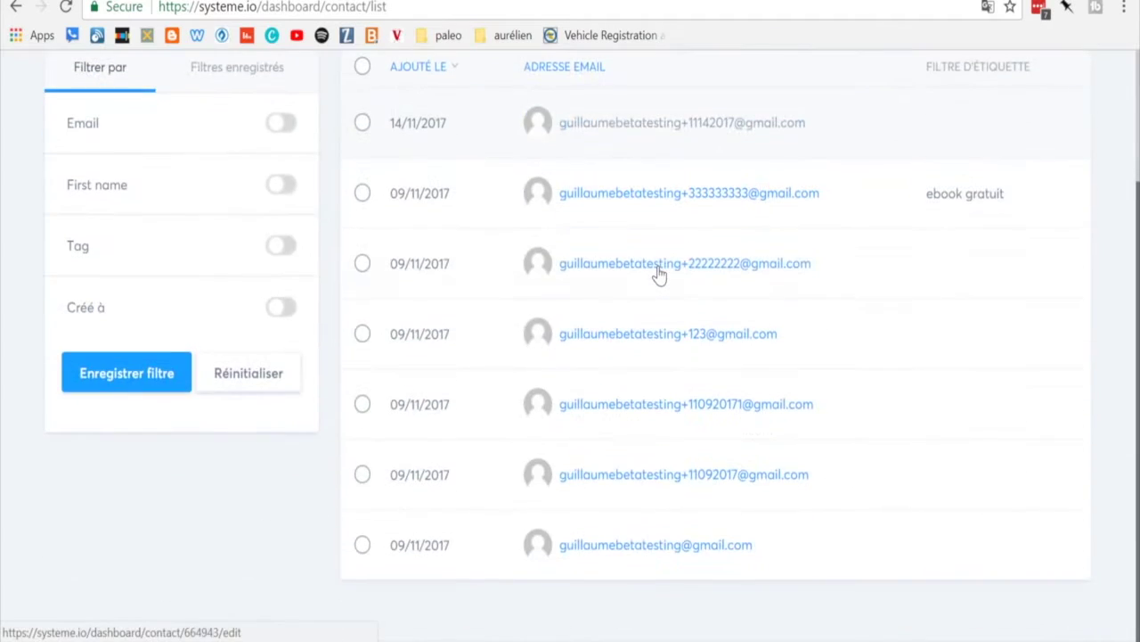
pyautogui.scroll(2, 657, 273)
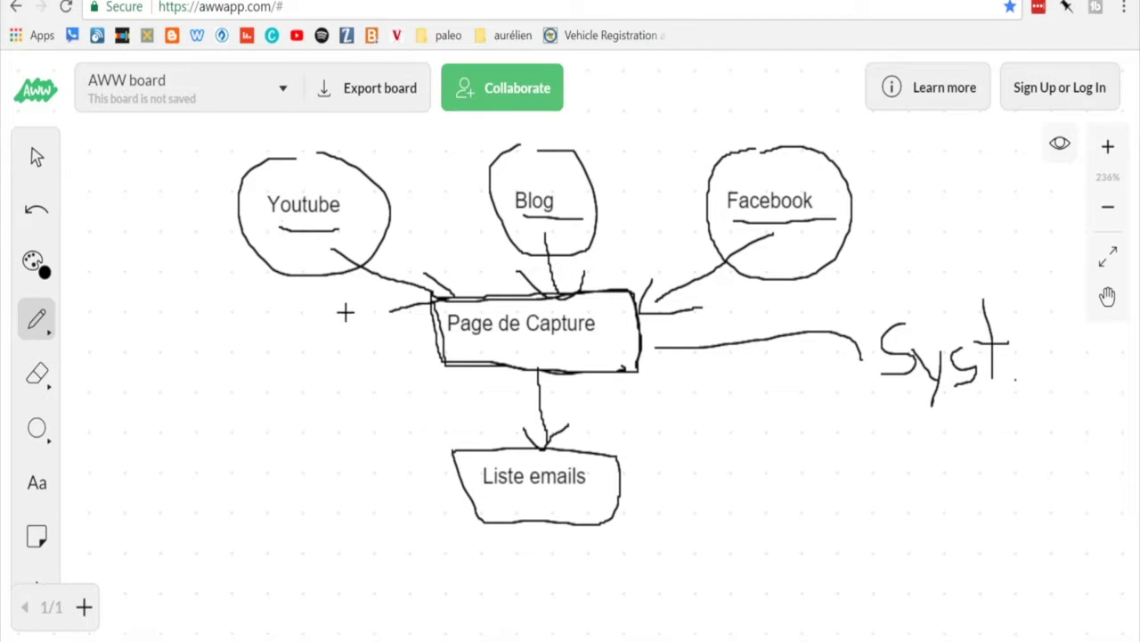
# Zoom the AWW whiteboard out to 154% around the funnel diagram
pyautogui.scroll(3, 344, 311)
pyautogui.scroll(-3, 340, 309)
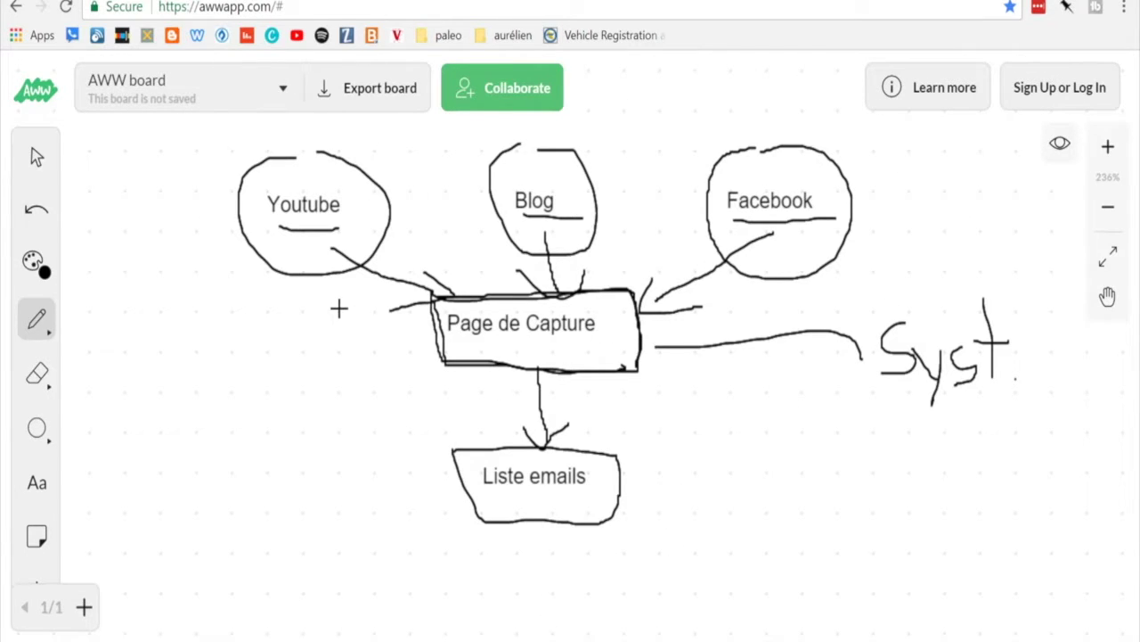
pyautogui.scroll(-3, 338, 308)
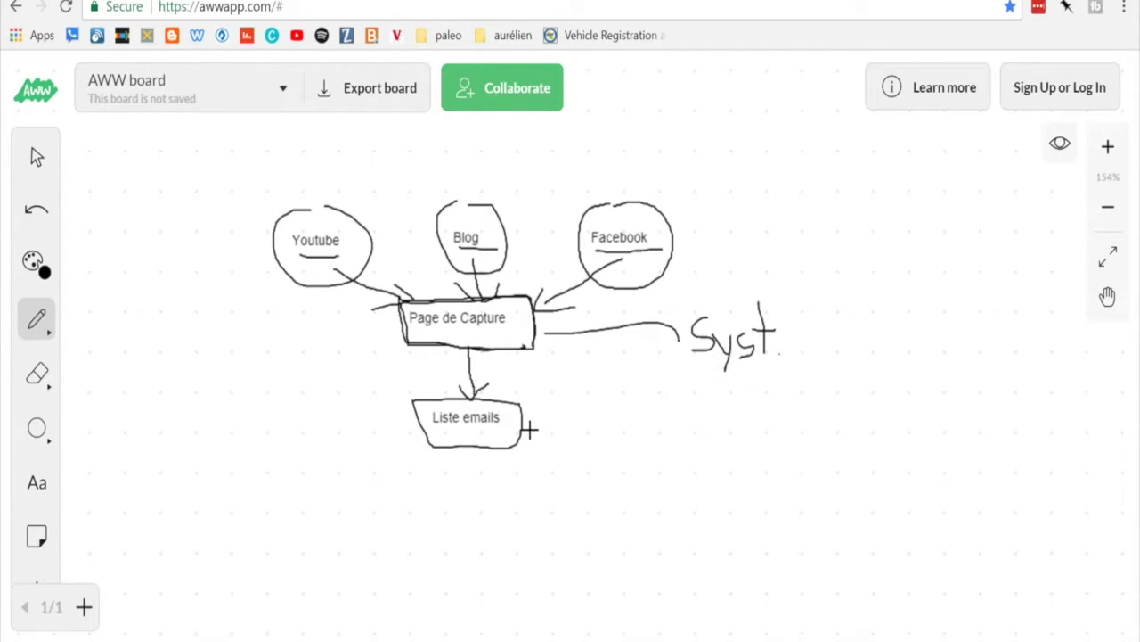
# Draw a line outward from the Liste emails box and handwrite "Syst" at its end
pyautogui.moveTo(523, 430)
pyautogui.mouseDown()
pyautogui.moveTo(668, 437)
pyautogui.moveTo(699, 450)
pyautogui.moveTo(757, 433)
pyautogui.moveTo(756, 481)
pyautogui.mouseUp()
pyautogui.moveTo(789, 425)
pyautogui.mouseDown()
pyautogui.moveTo(801, 445)
pyautogui.moveTo(768, 455)
pyautogui.mouseUp()
pyautogui.moveTo(814, 383)
pyautogui.mouseDown()
pyautogui.moveTo(825, 456)
pyautogui.moveTo(823, 428)
pyautogui.moveTo(848, 419)
pyautogui.mouseUp()
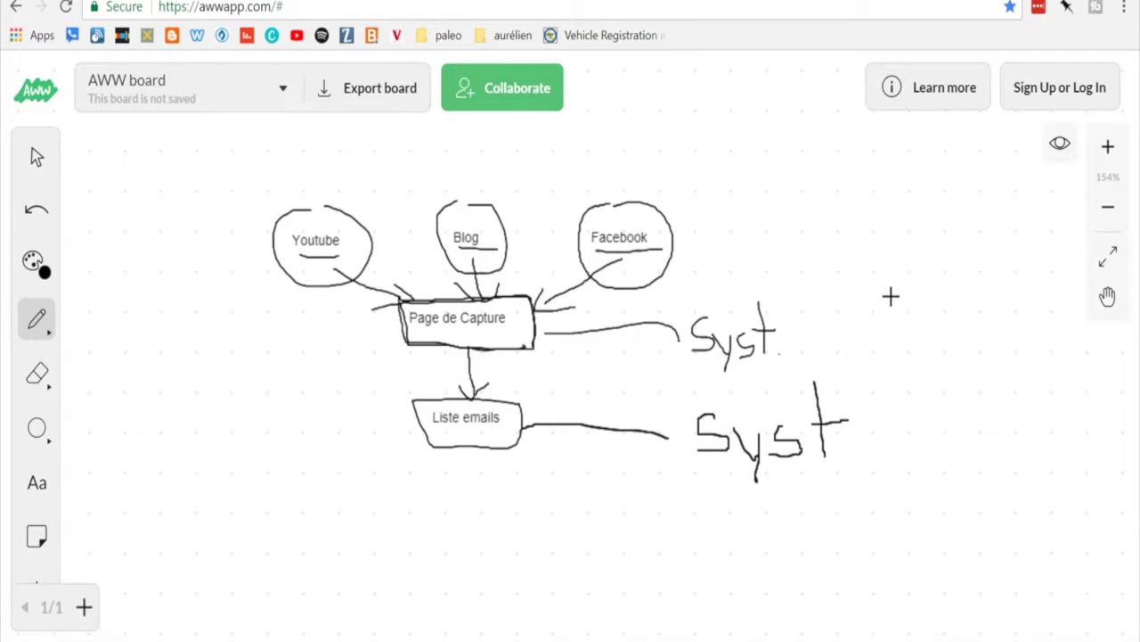
# Add the text label "TAGS" in the empty area beside the funnel, level with the Page de Capture box
pyautogui.click(37, 486)
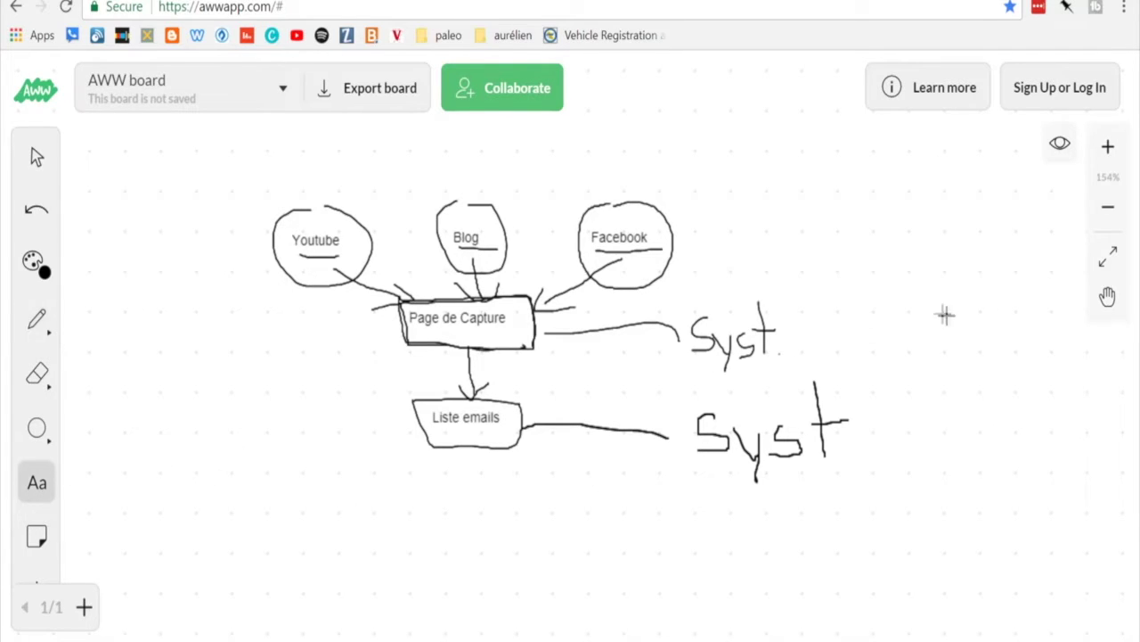
pyautogui.click(876, 282)
pyautogui.write('TGA')
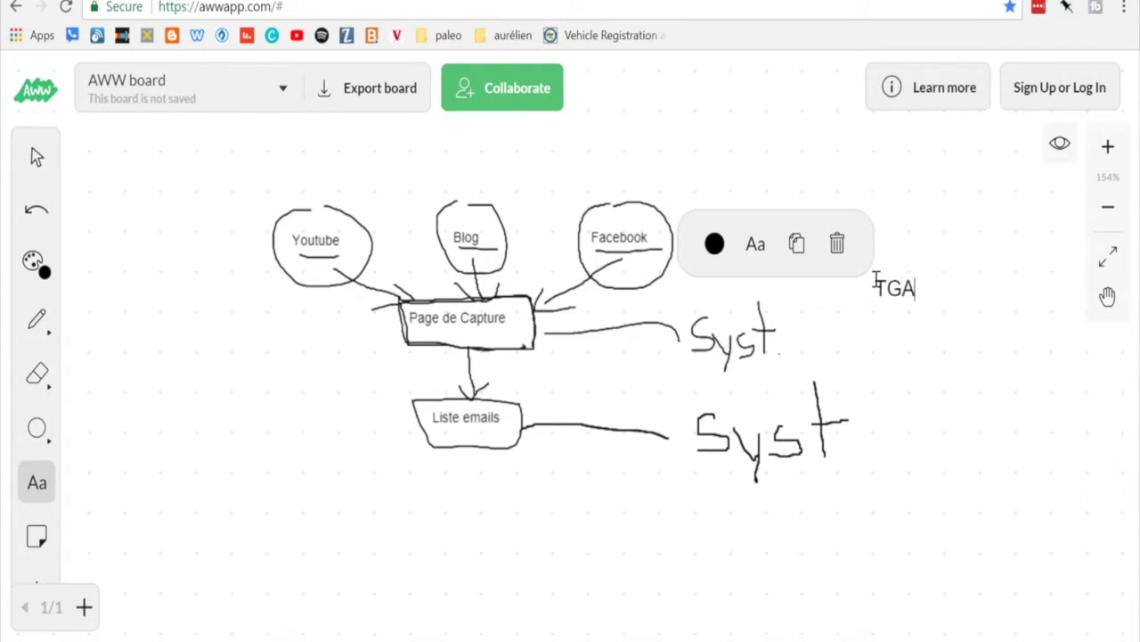
pyautogui.write('AGS')
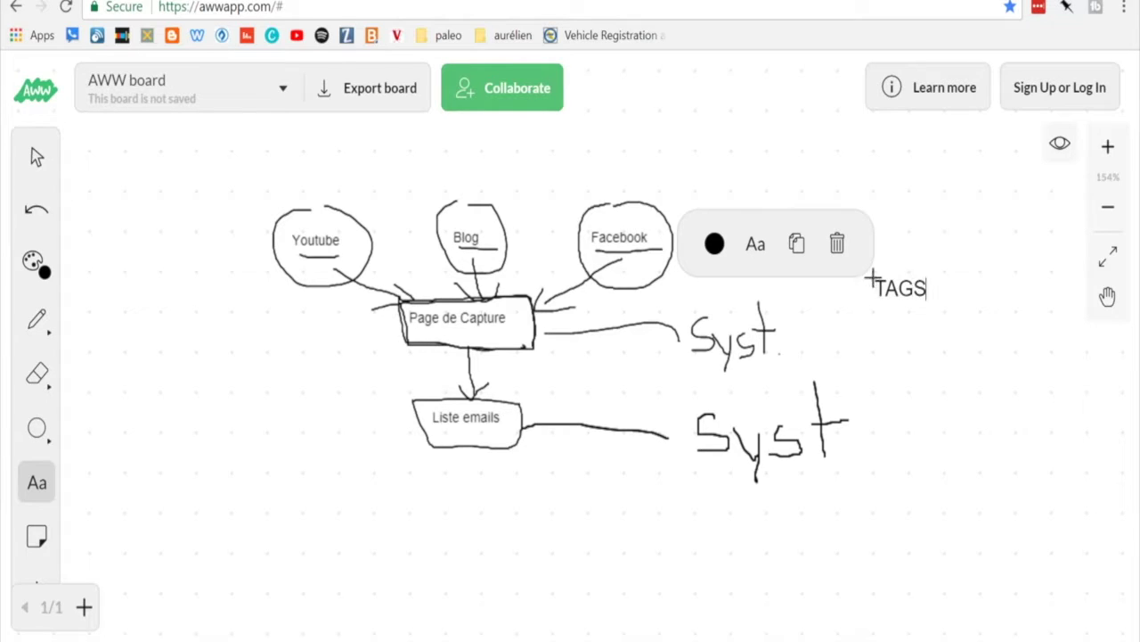
pyautogui.click(910, 414)
pyautogui.click(877, 262)
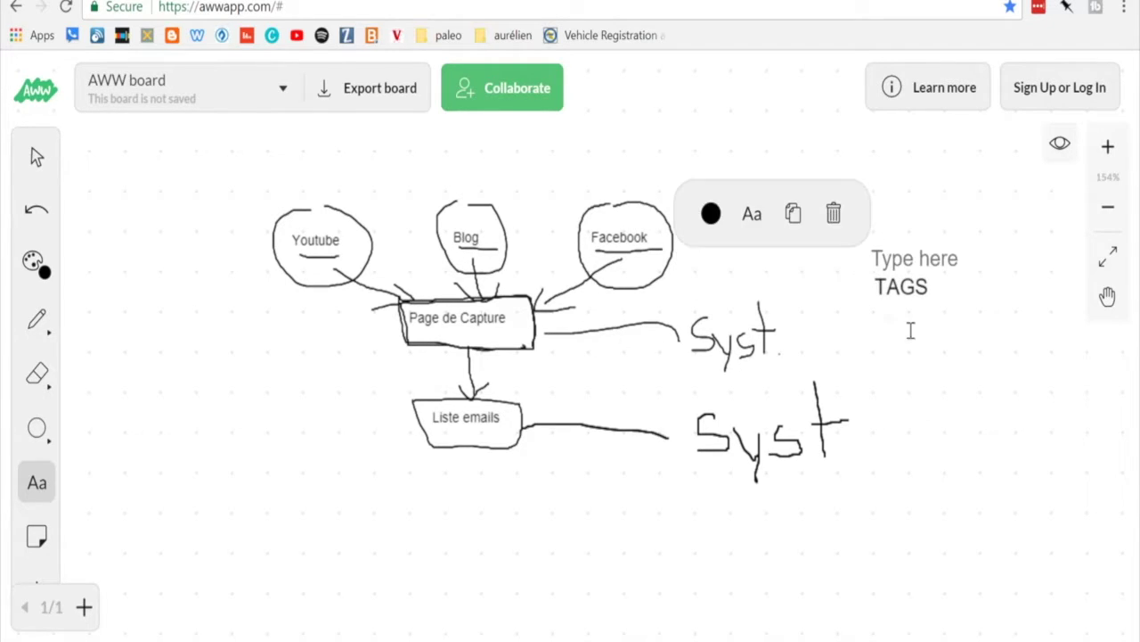
# Draw two freehand circles around the TAGS label with the pen
pyautogui.click(40, 326)
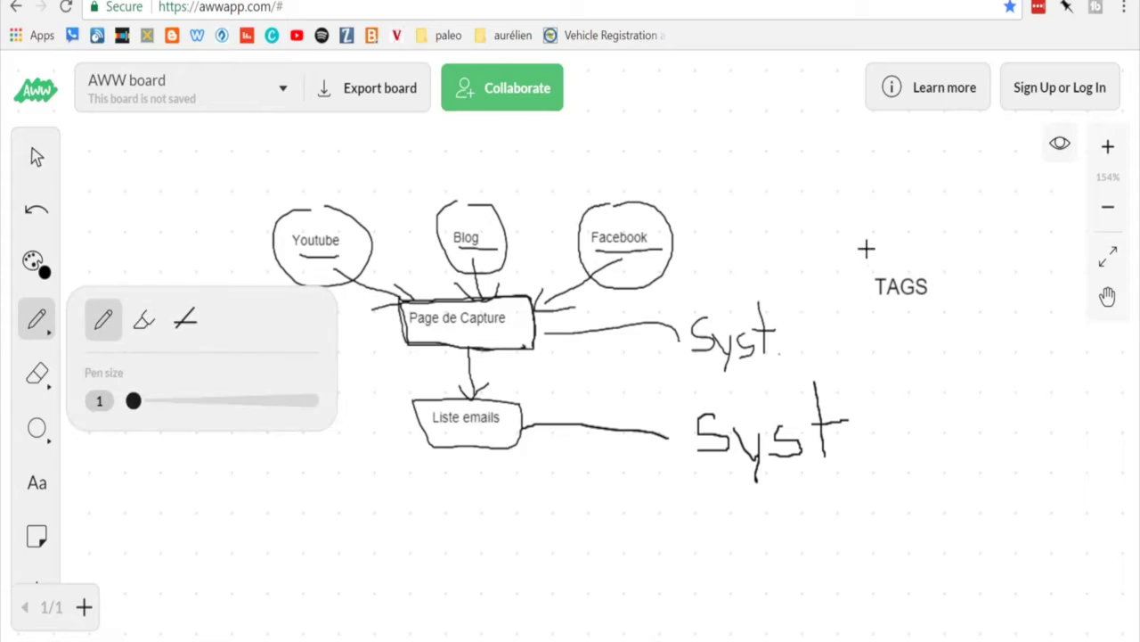
pyautogui.moveTo(865, 247)
pyautogui.mouseDown()
pyautogui.moveTo(909, 246)
pyautogui.moveTo(869, 233)
pyautogui.mouseUp()
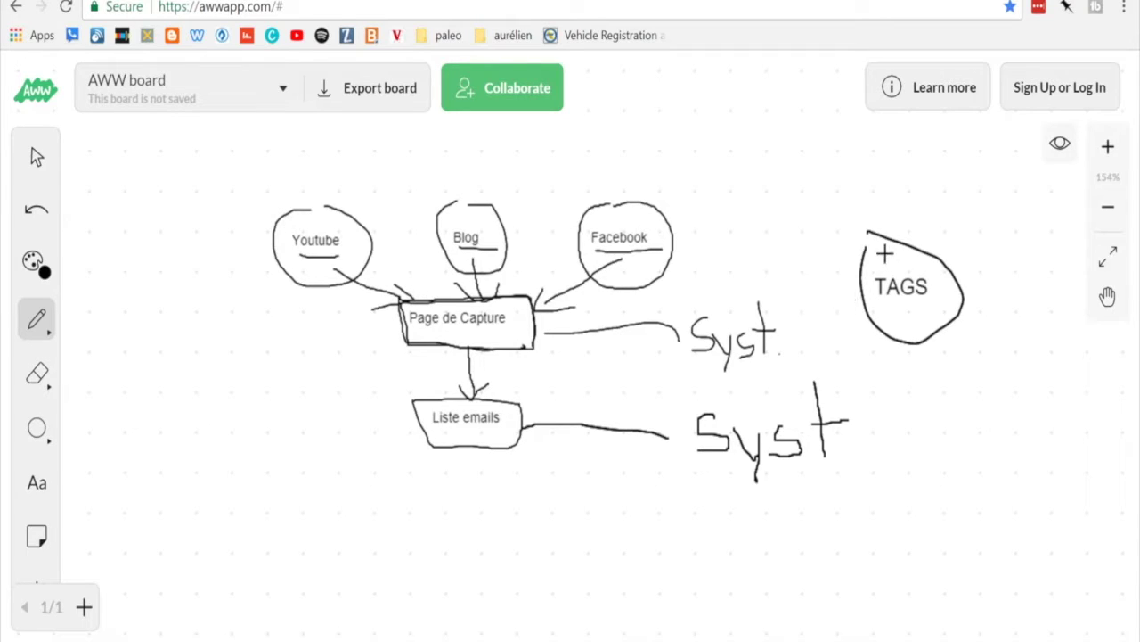
pyautogui.moveTo(873, 239)
pyautogui.mouseDown()
pyautogui.moveTo(932, 365)
pyautogui.moveTo(947, 244)
pyautogui.moveTo(873, 250)
pyautogui.mouseUp()
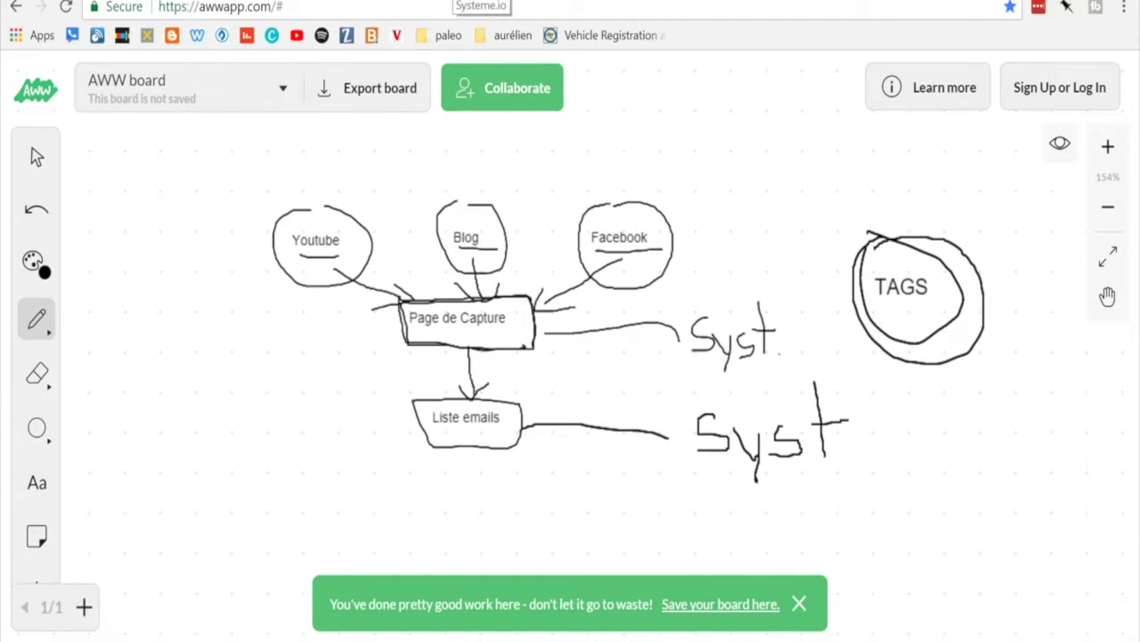
# Switch to Systeme.io and look through the contact list, including its tag column
pyautogui.click(459, 5)
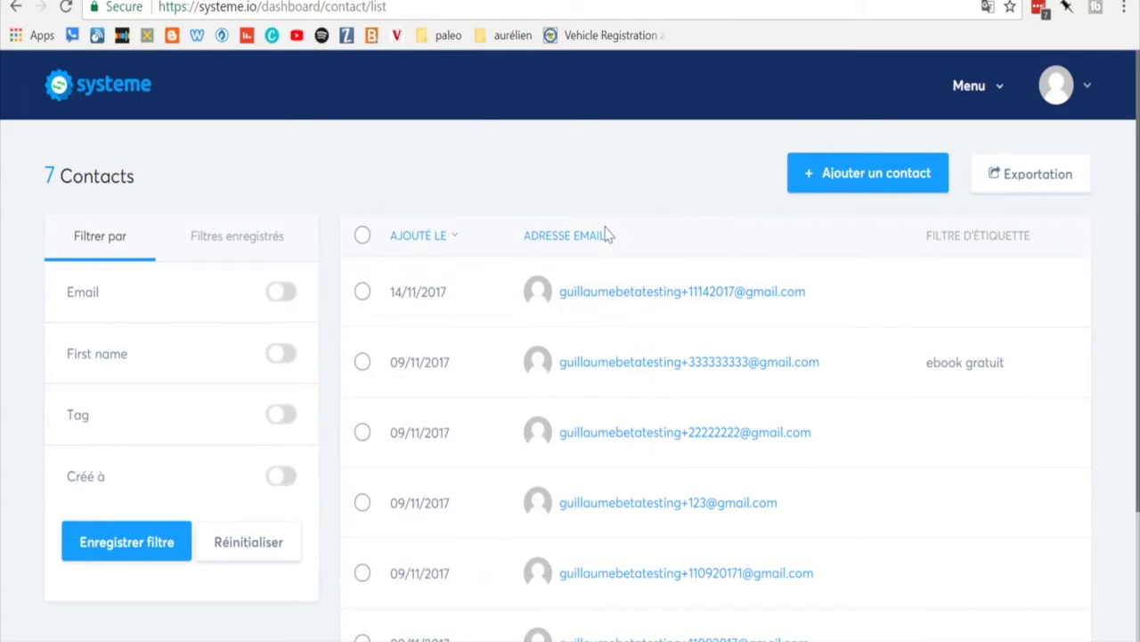
pyautogui.scroll(-1, 593, 237)
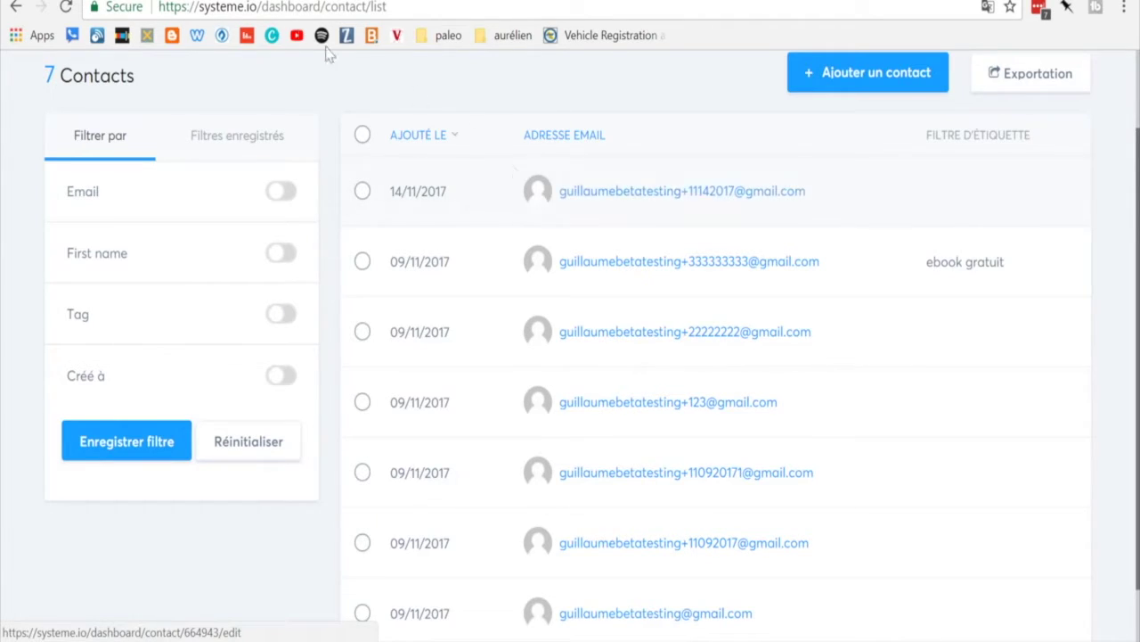
# Return to the AWW whiteboard, draw a line up from the TAGS circle, and add an encircled text label "offre A" above it
pyautogui.click(374, 2)
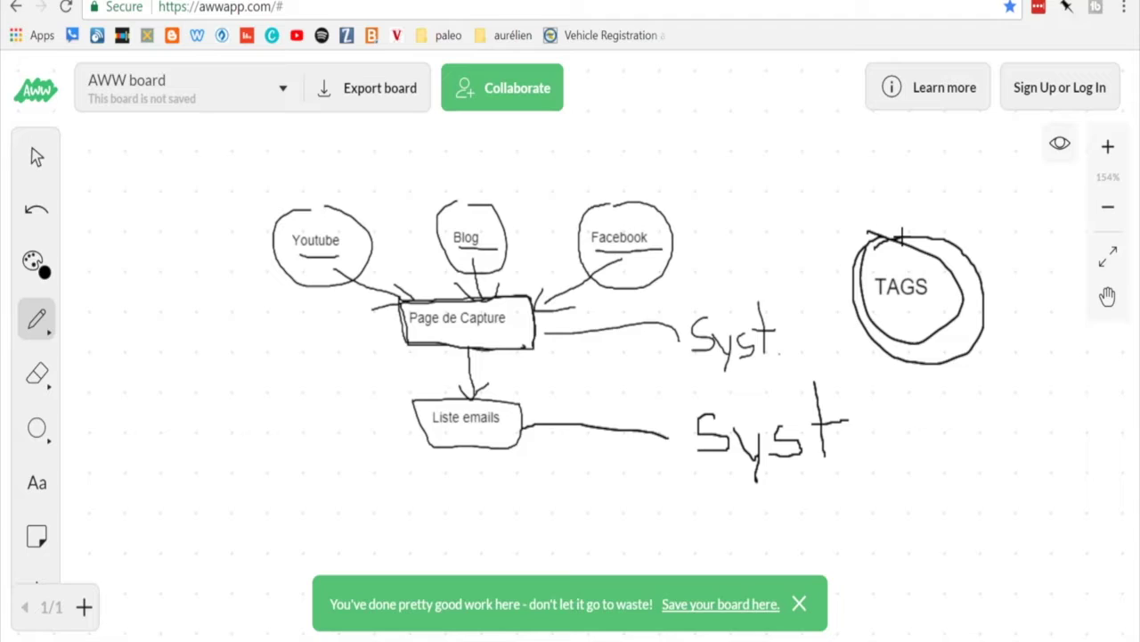
pyautogui.moveTo(901, 237); pyautogui.dragTo(901, 183)
pyautogui.click(37, 482)
pyautogui.click(846, 153)
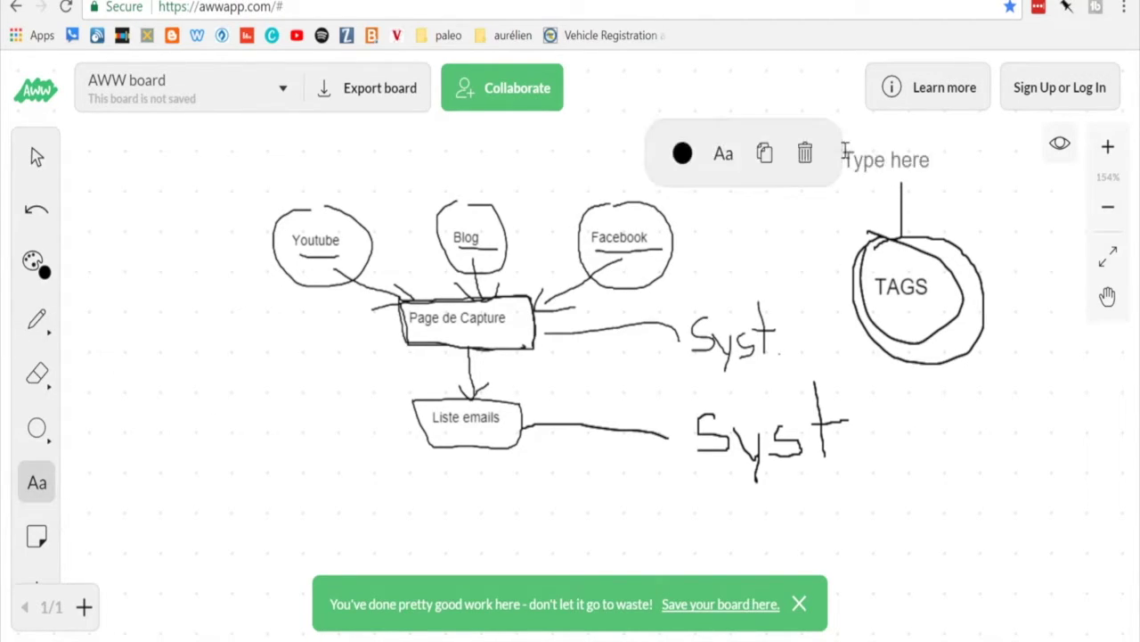
pyautogui.write('offre A')
pyautogui.press('Escape')
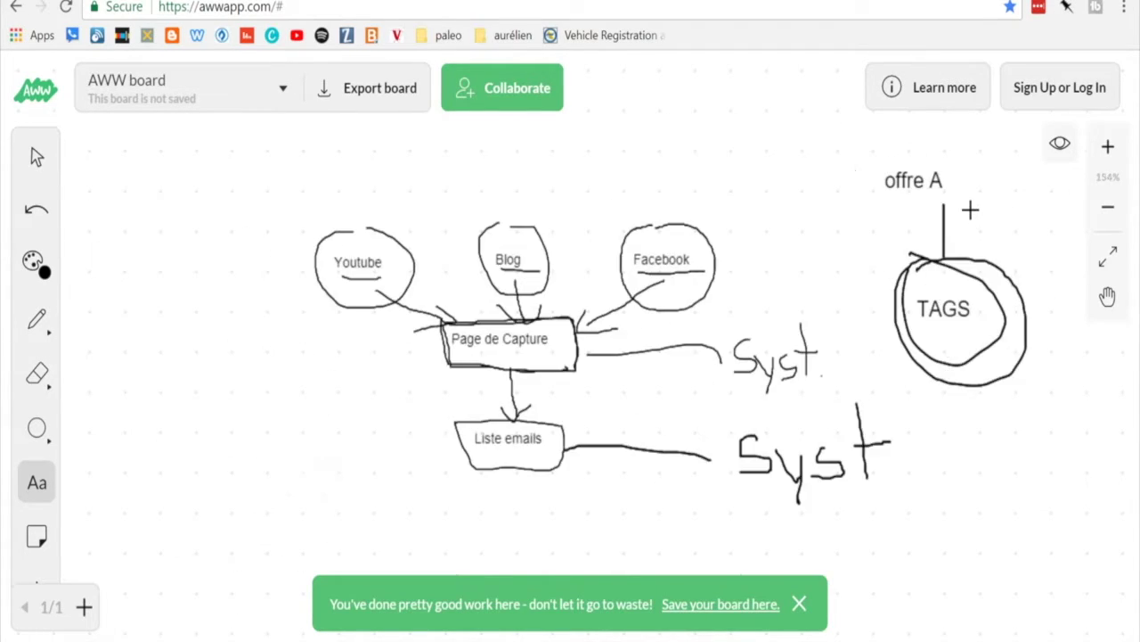
pyautogui.click(37, 319)
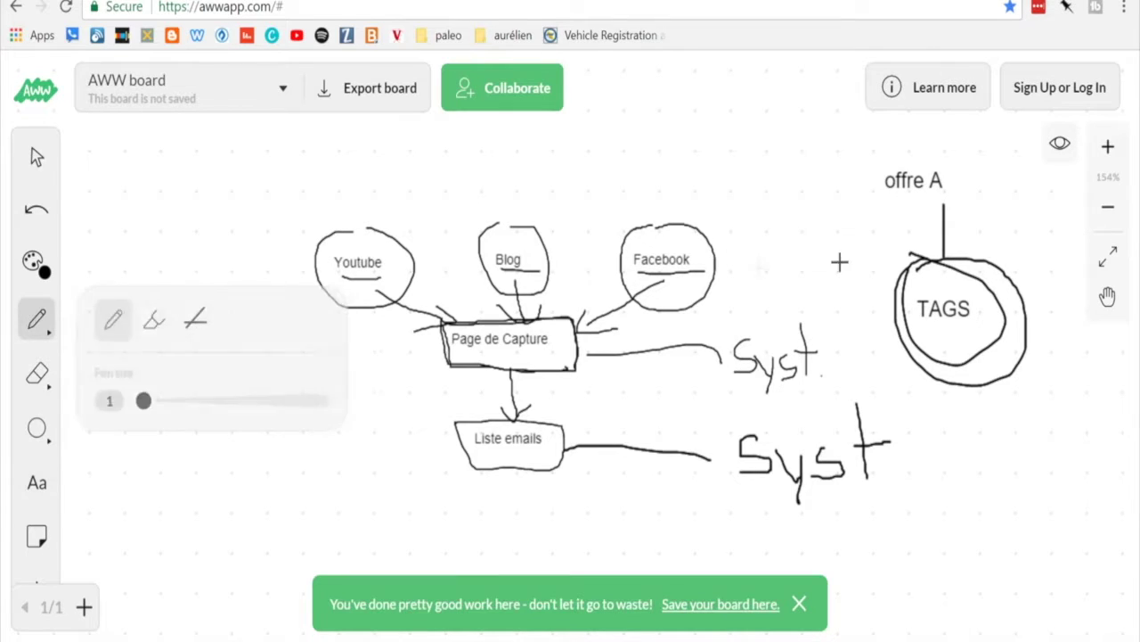
pyautogui.moveTo(883, 150)
pyautogui.mouseDown()
pyautogui.moveTo(921, 214)
pyautogui.moveTo(897, 151)
pyautogui.moveTo(884, 148)
pyautogui.mouseUp()
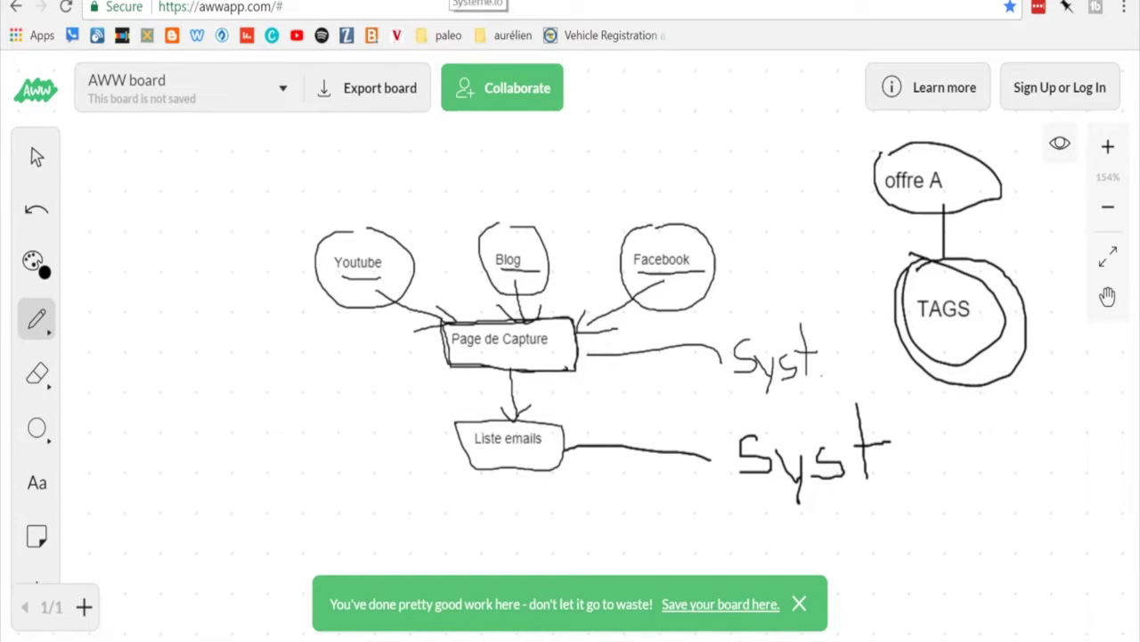
# Switch to Systeme.io and open the tag management page to view the list of tags
pyautogui.click(477, 0)
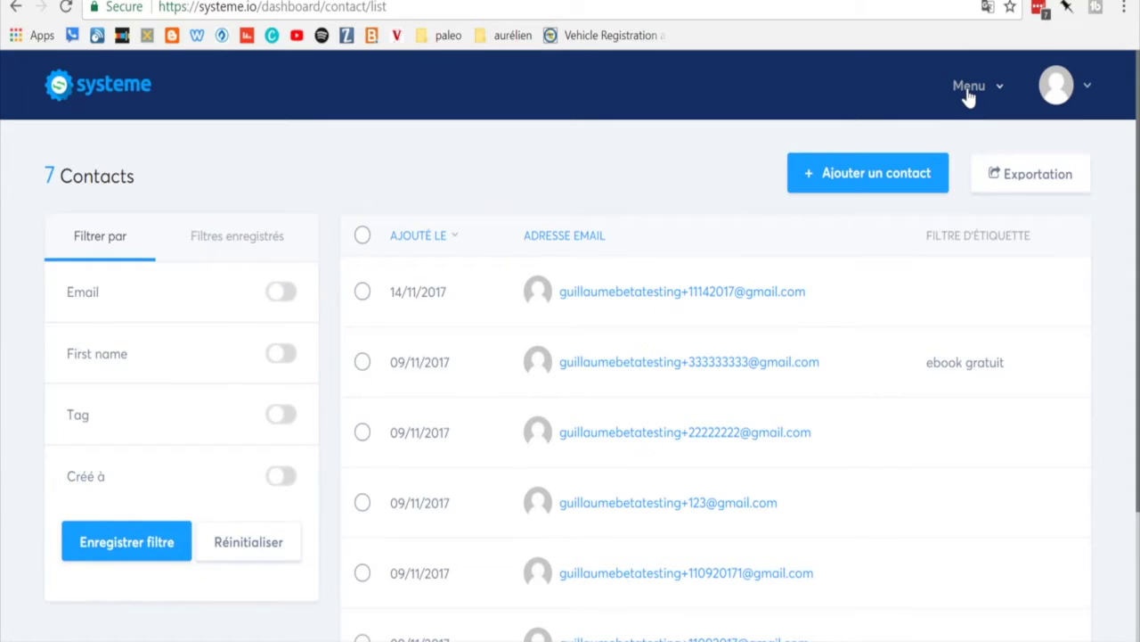
pyautogui.click(968, 93)
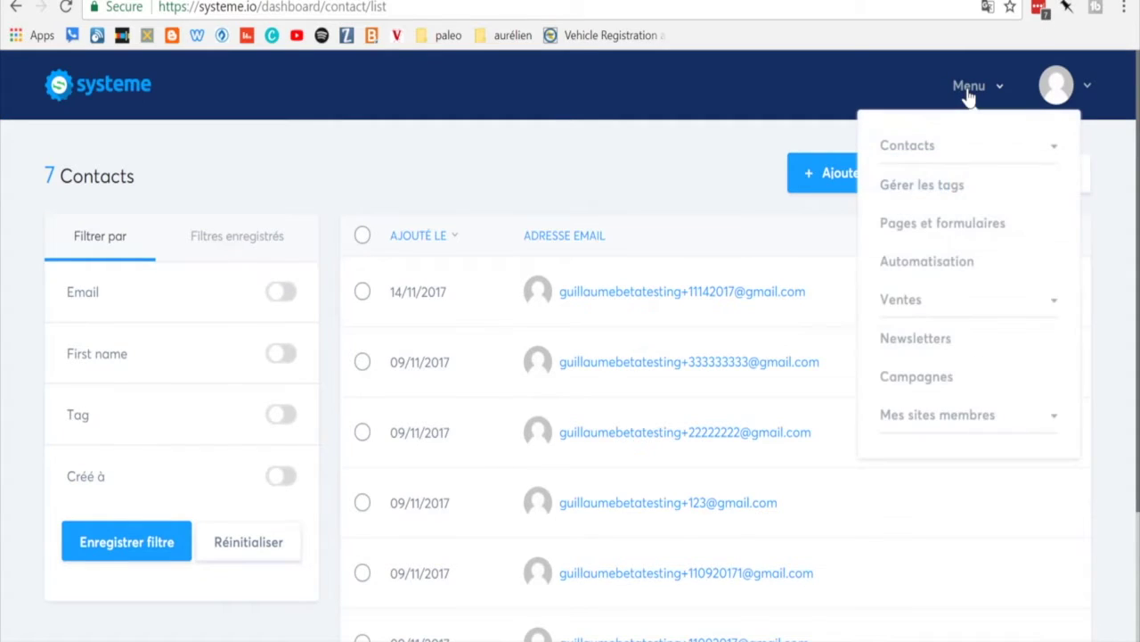
pyautogui.click(923, 185)
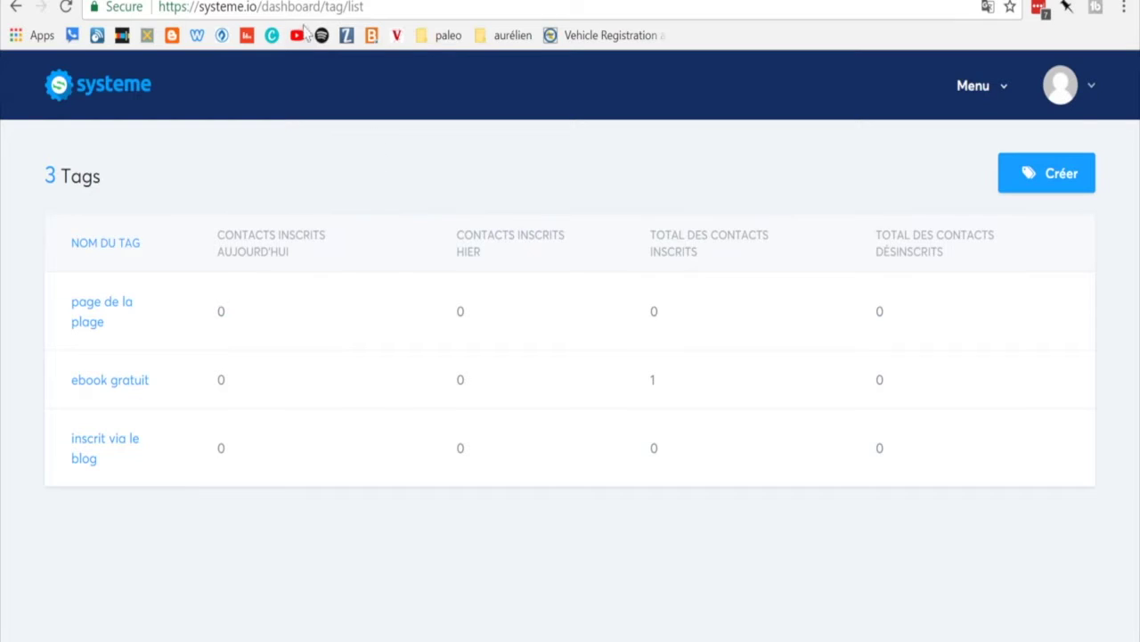
# Return to the AWW whiteboard, add the text "newsletter" below Liste emails, and draw an oval around it
pyautogui.click(463, 2)
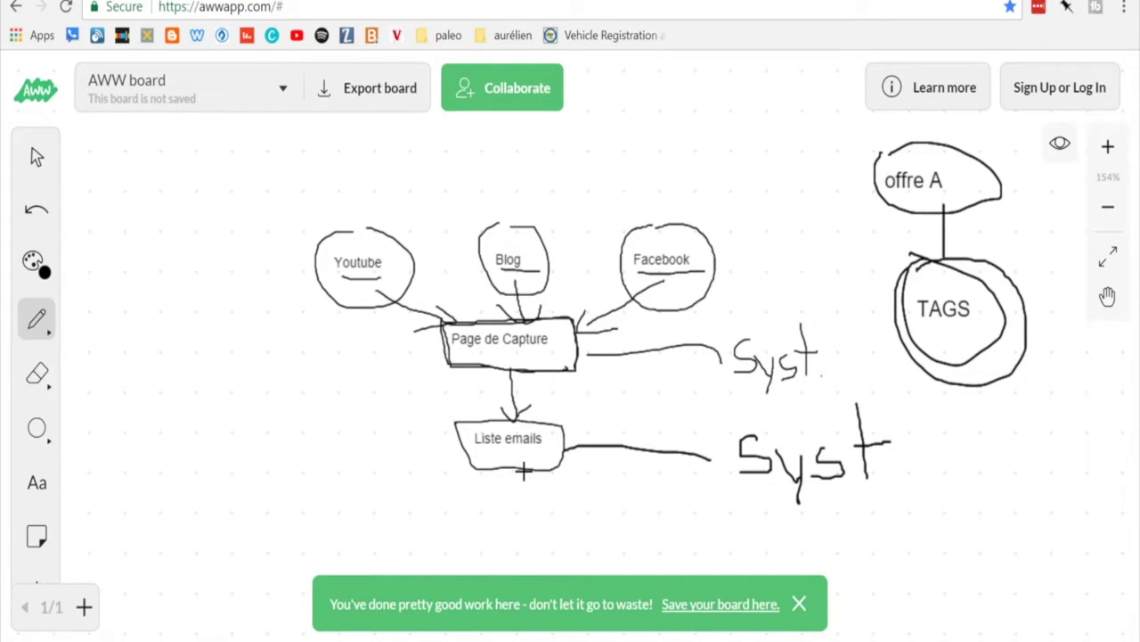
pyautogui.click(36, 484)
pyautogui.click(484, 515)
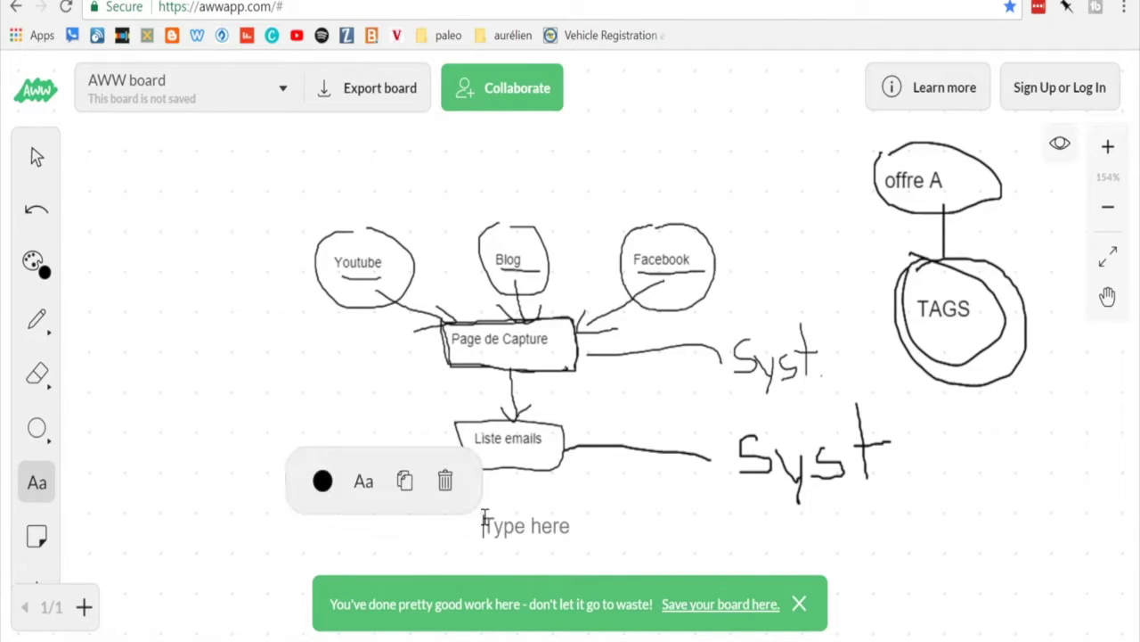
pyautogui.write('newsletter')
pyautogui.click(629, 506)
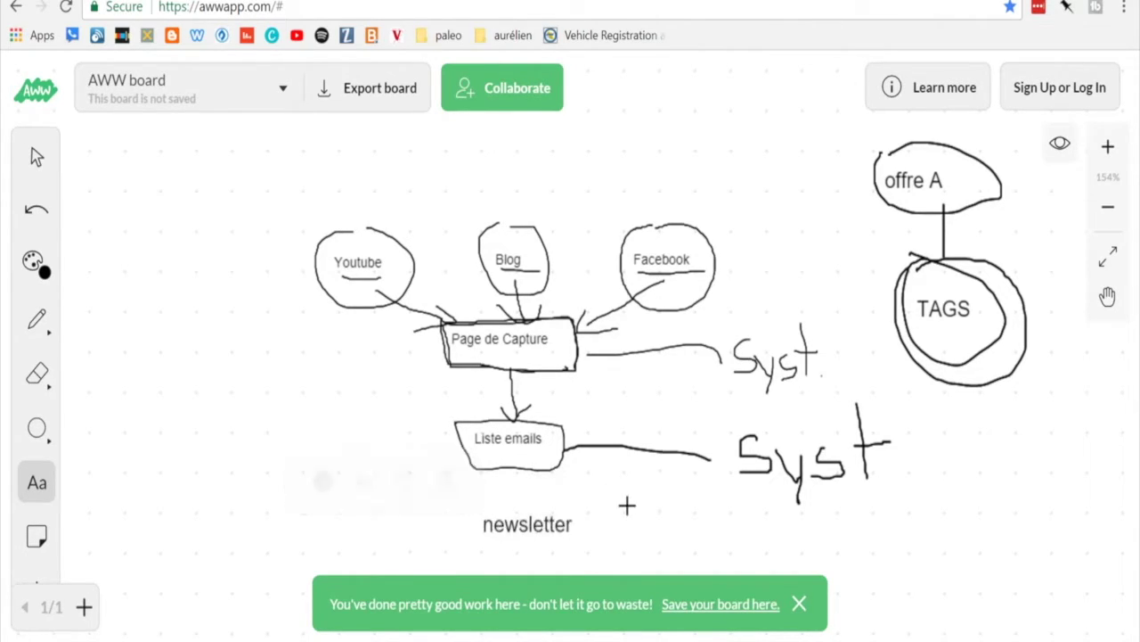
pyautogui.click(37, 320)
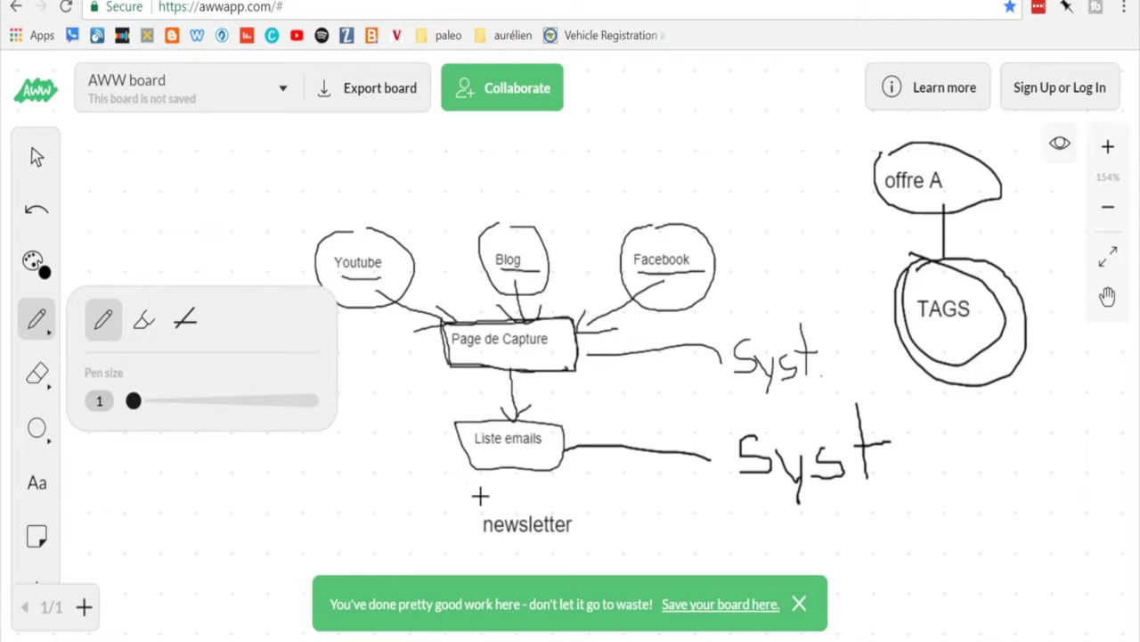
pyautogui.moveTo(479, 493)
pyautogui.mouseDown()
pyautogui.moveTo(517, 547)
pyautogui.moveTo(575, 517)
pyautogui.moveTo(472, 509)
pyautogui.mouseUp()
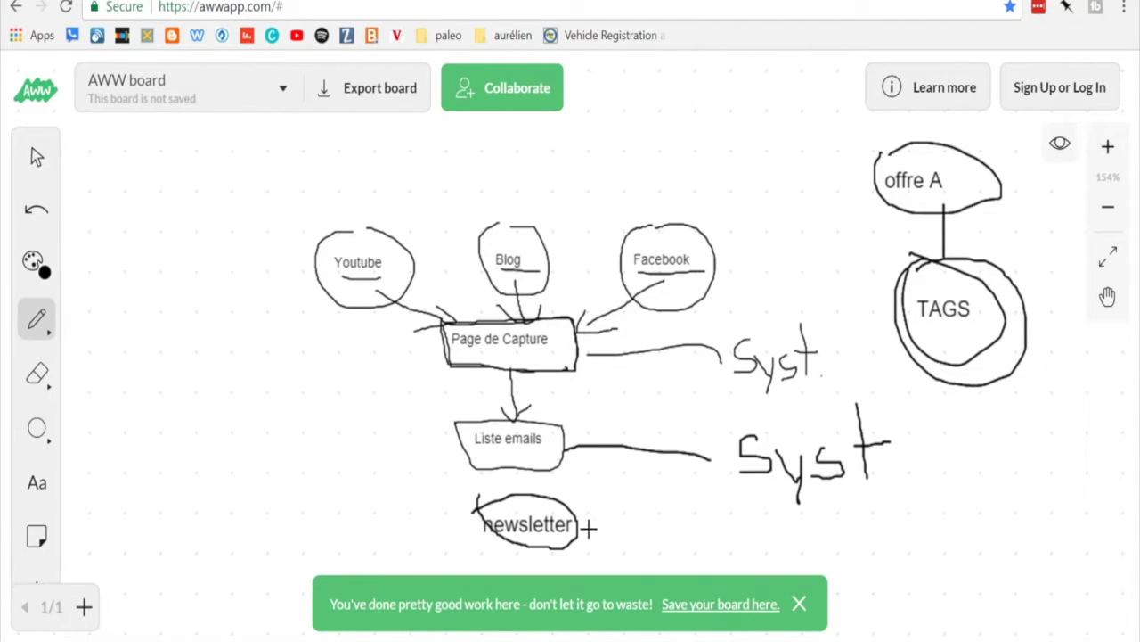
# Draw a line outward from the newsletter oval and handwrite "Syst." at its end
pyautogui.moveTo(584, 528)
pyautogui.mouseDown()
pyautogui.moveTo(701, 521)
pyautogui.moveTo(805, 534)
pyautogui.moveTo(815, 515)
pyautogui.moveTo(817, 533)
pyautogui.mouseUp()
pyautogui.moveTo(847, 488)
pyautogui.mouseDown()
pyautogui.moveTo(861, 547)
pyautogui.moveTo(870, 515)
pyautogui.mouseUp()
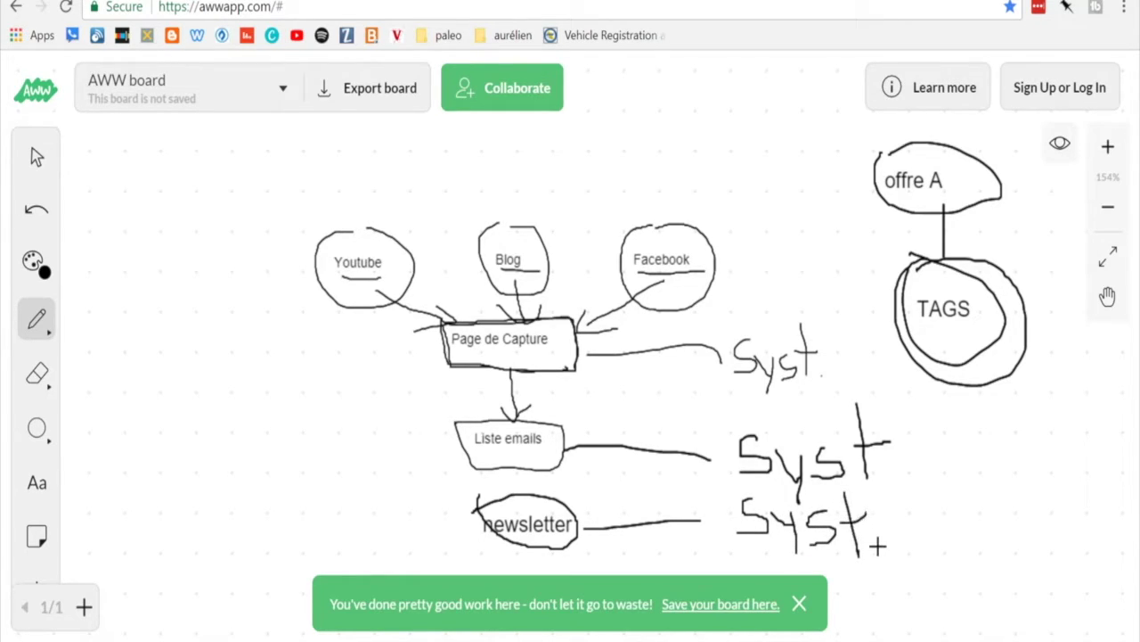
pyautogui.click(877, 541)
# Switch to Systeme.io, open the form for creating a newsletter, and look through its email fields and tag settings
pyautogui.hotkey('ctrl', 'Tab')
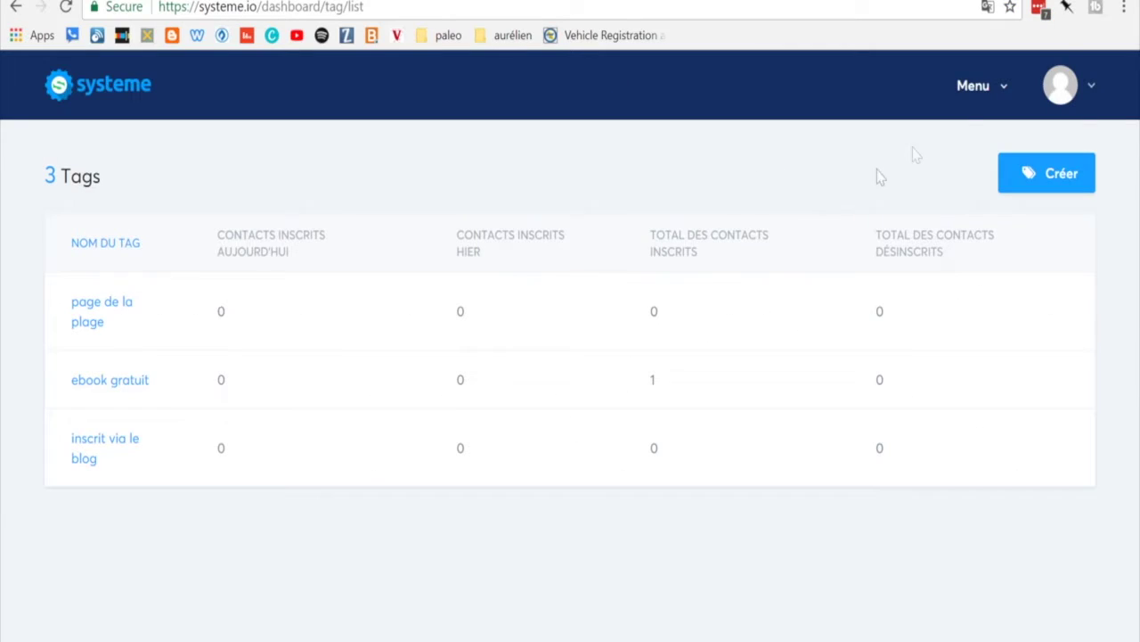
pyautogui.click(963, 90)
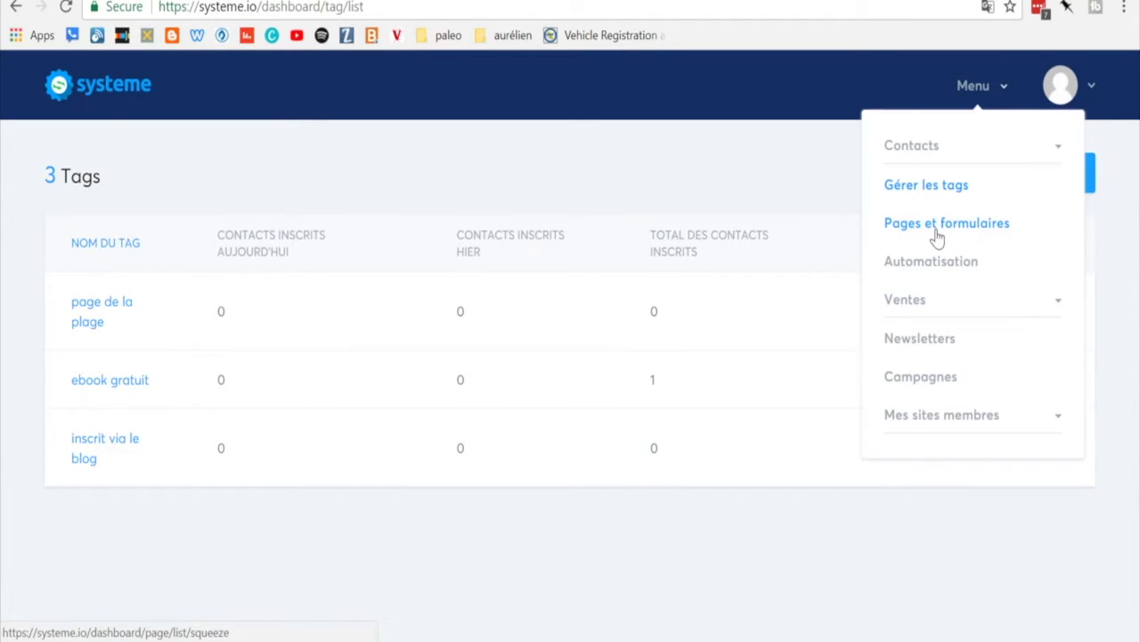
pyautogui.click(928, 347)
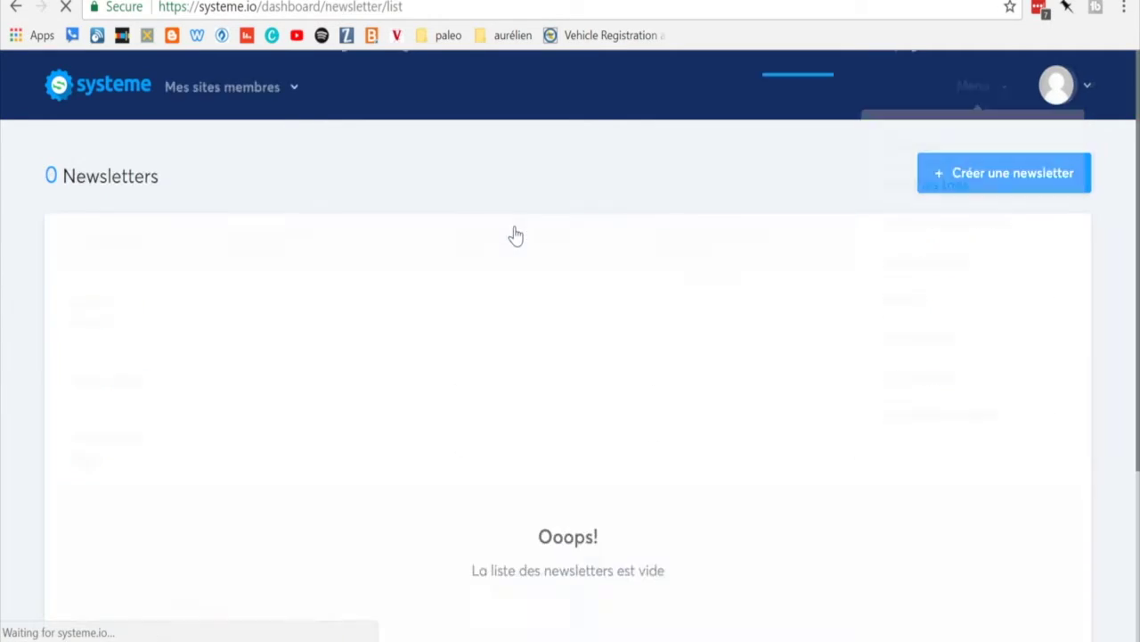
pyautogui.click(1018, 189)
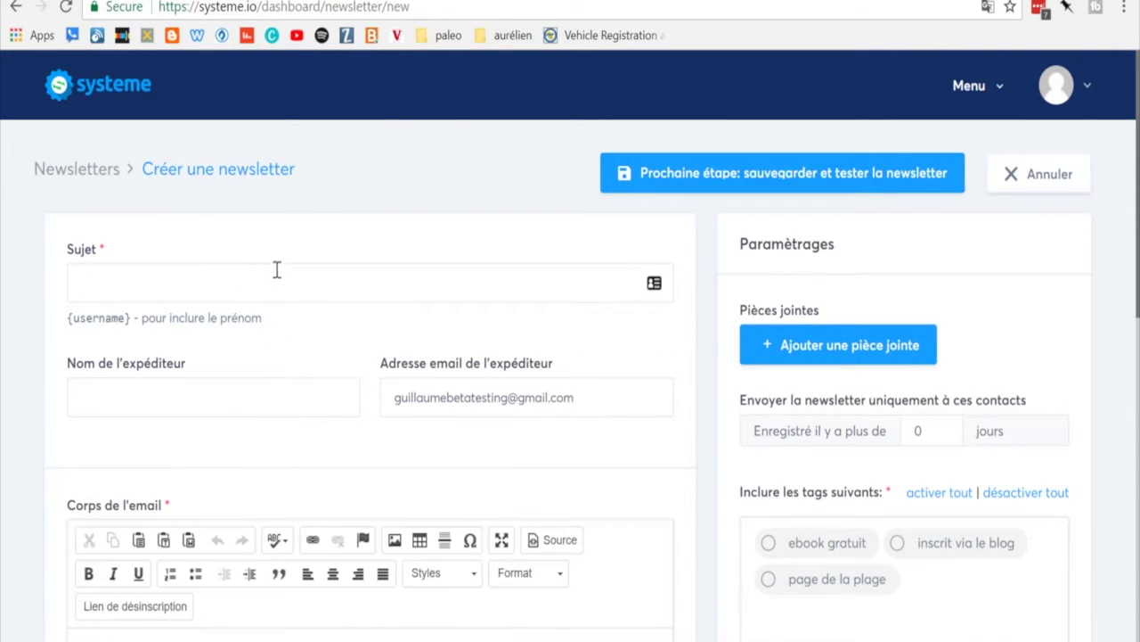
pyautogui.scroll(-1, 275, 267)
pyautogui.scroll(-3, 277, 196)
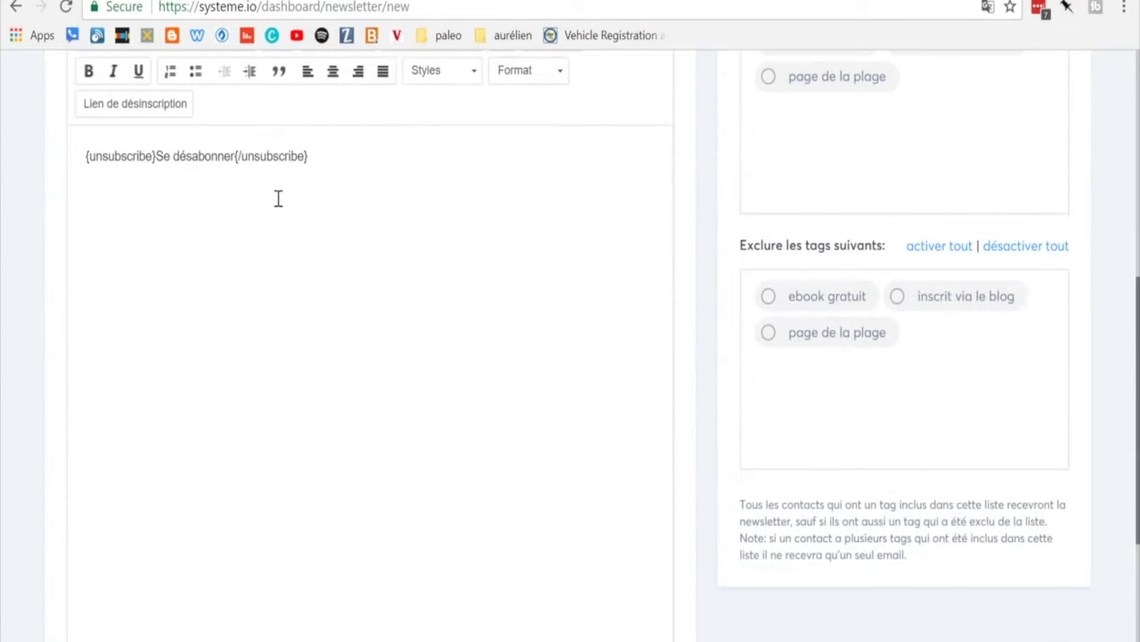
pyautogui.scroll(6, 277, 199)
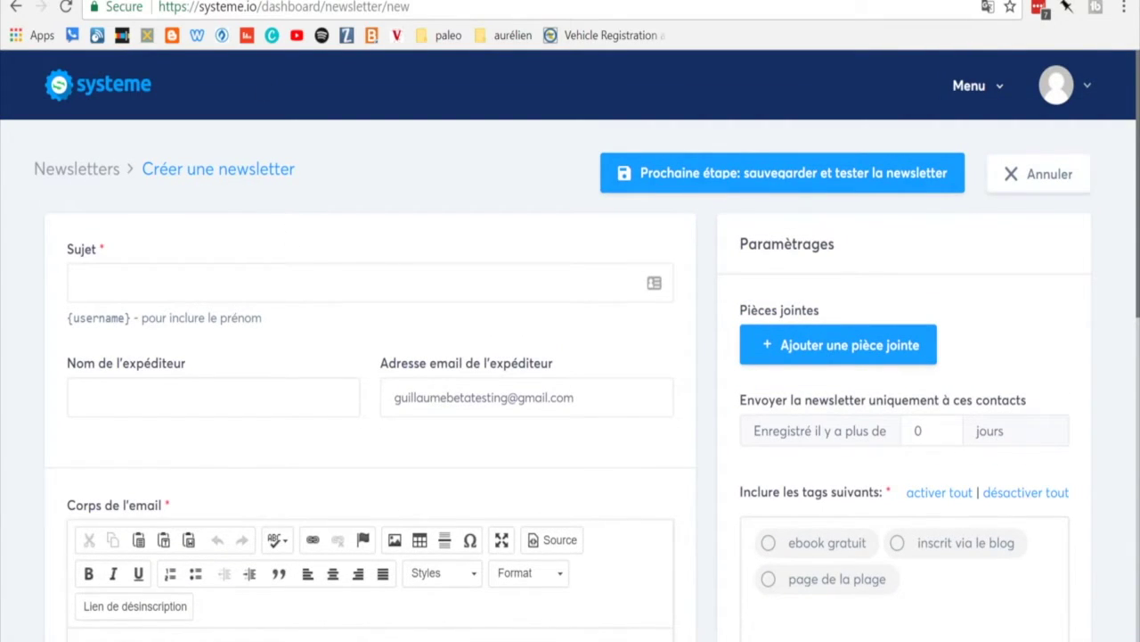
# Return to the AWW whiteboard and shift the view to free space beside the Liste emails and newsletter shapes
pyautogui.click(238, 2)
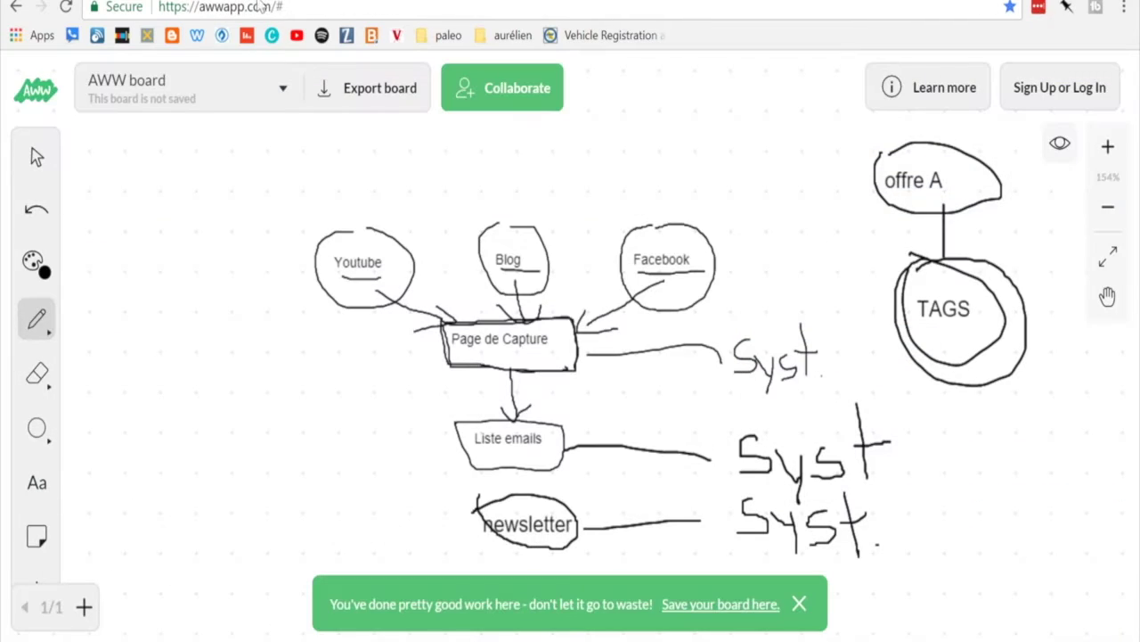
pyautogui.scroll(-2, 333, 383)
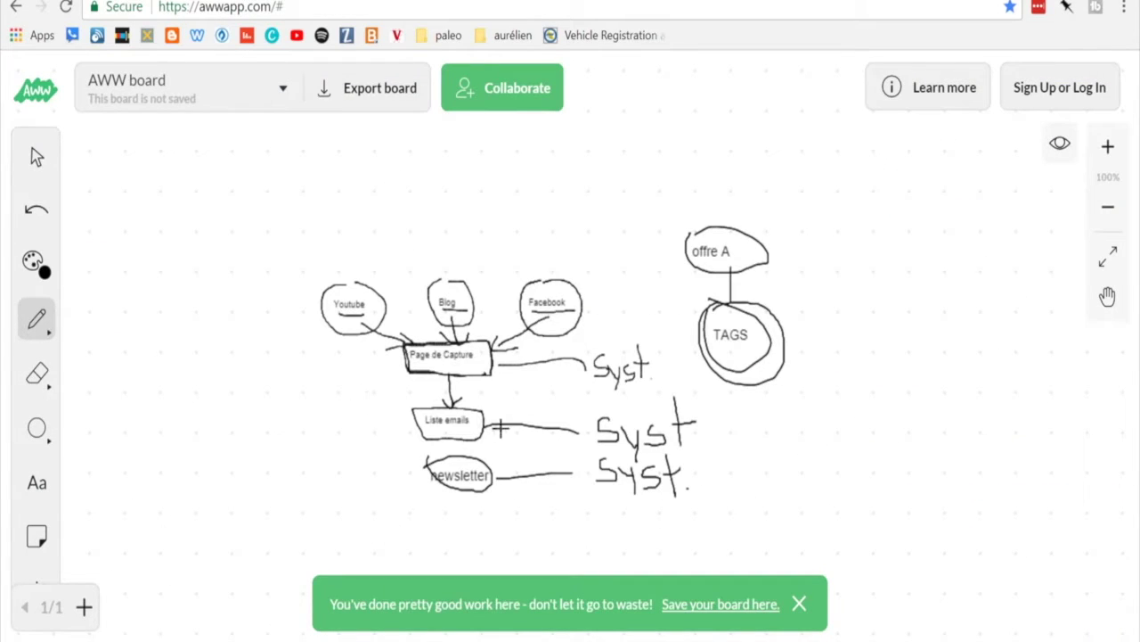
pyautogui.scroll(3, 479, 390)
pyautogui.scroll(-2, 534, 407)
pyautogui.moveTo(633, 410); pyautogui.dragTo(633, 290)
pyautogui.click(1109, 298)
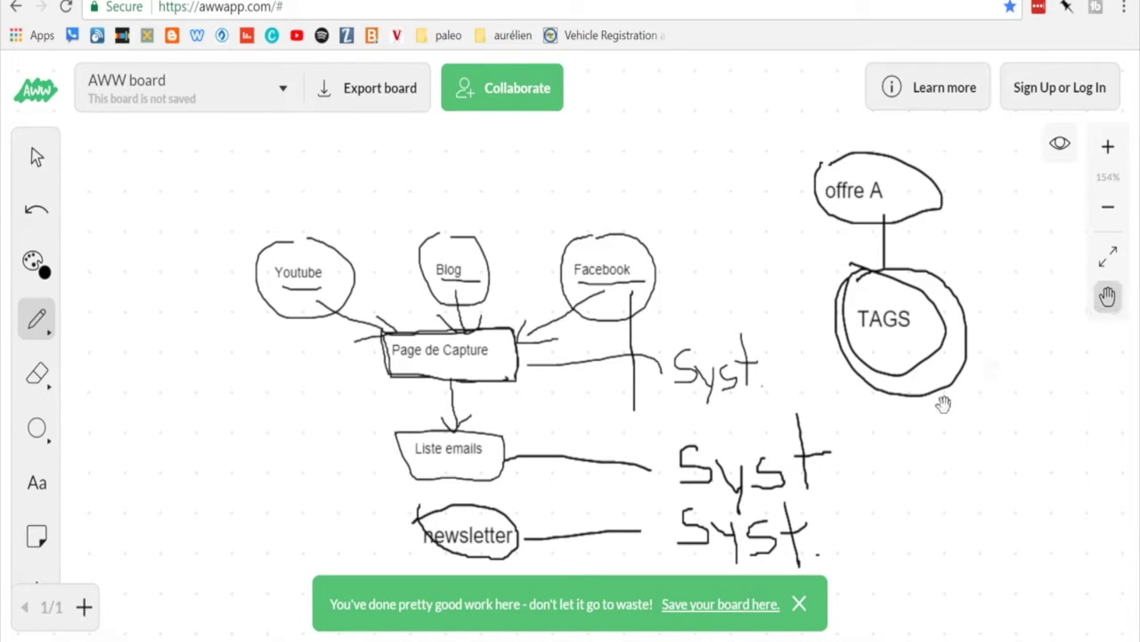
pyautogui.moveTo(853, 499); pyautogui.dragTo(905, 296)
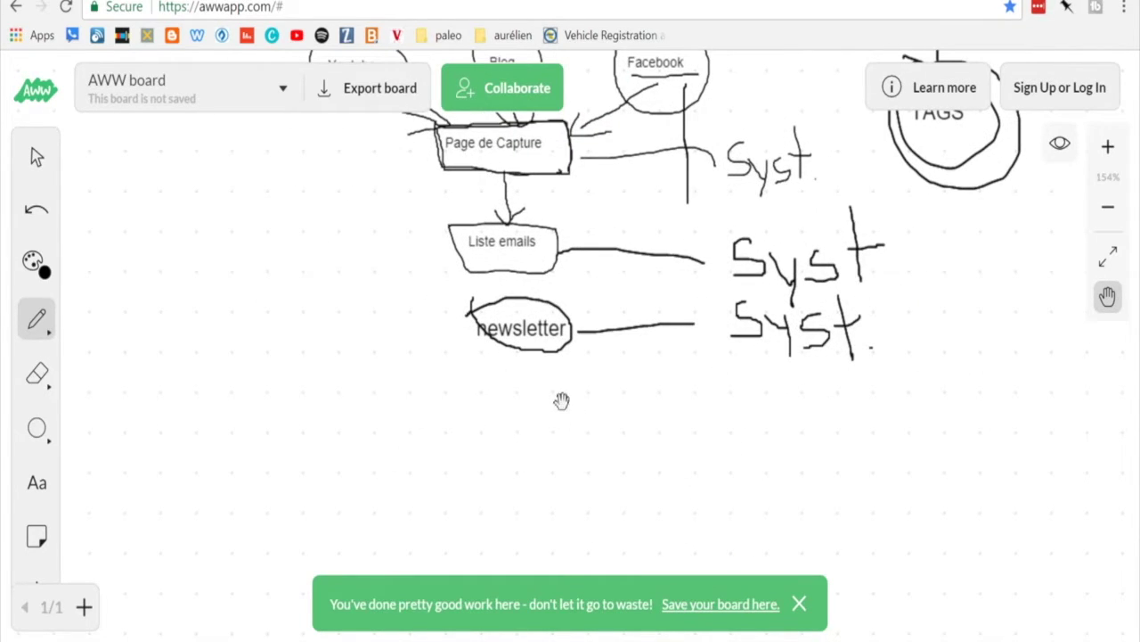
pyautogui.moveTo(563, 400); pyautogui.dragTo(716, 551)
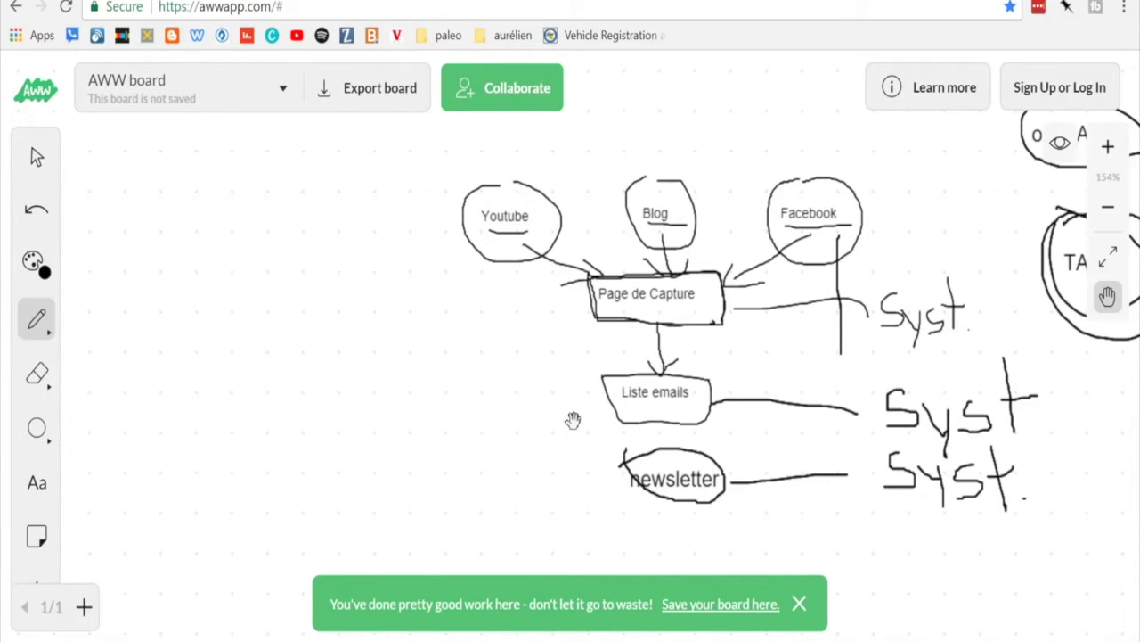
# Draw an arrow from Liste emails down to the newsletter oval and another arrow leading down from newsletter
pyautogui.moveTo(569, 411); pyautogui.dragTo(425, 325)
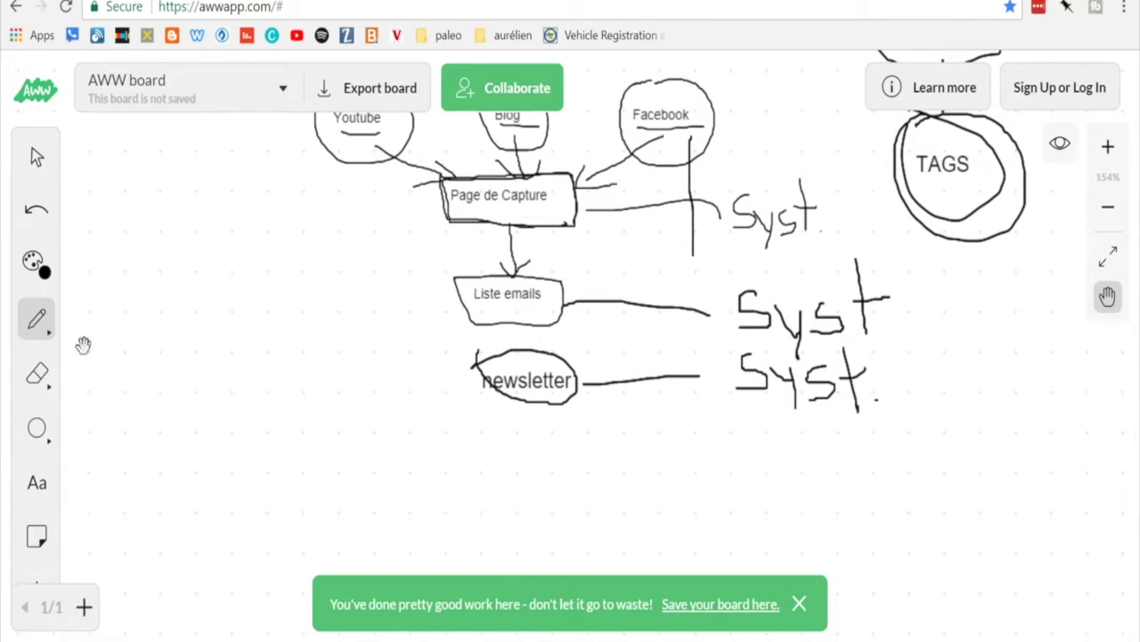
pyautogui.click(36, 323)
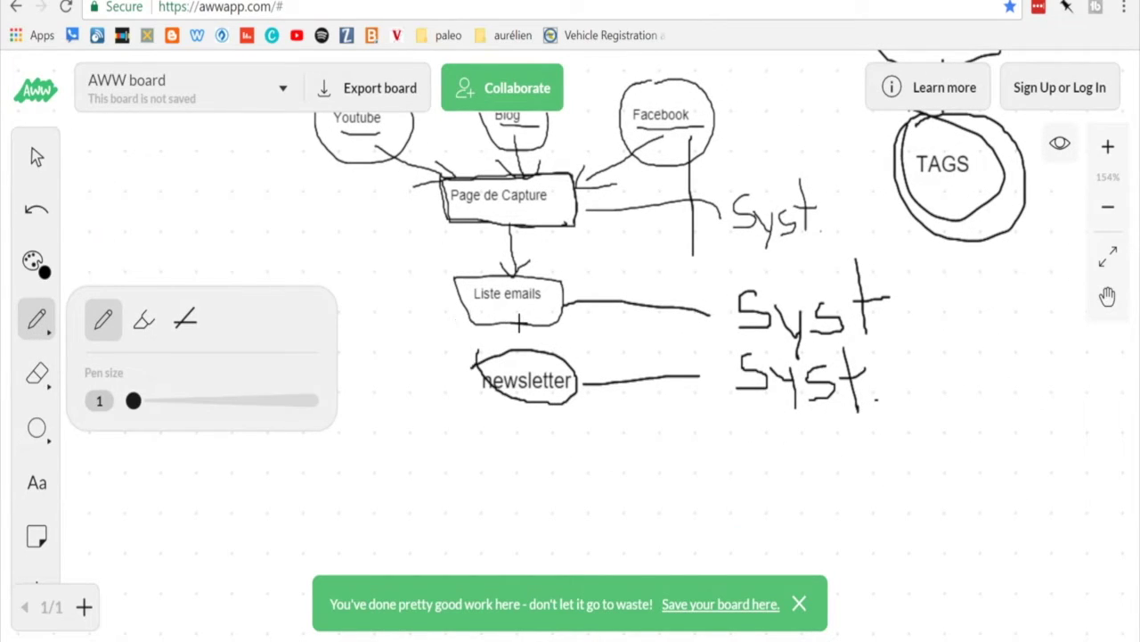
pyautogui.moveTo(513, 341); pyautogui.dragTo(534, 337)
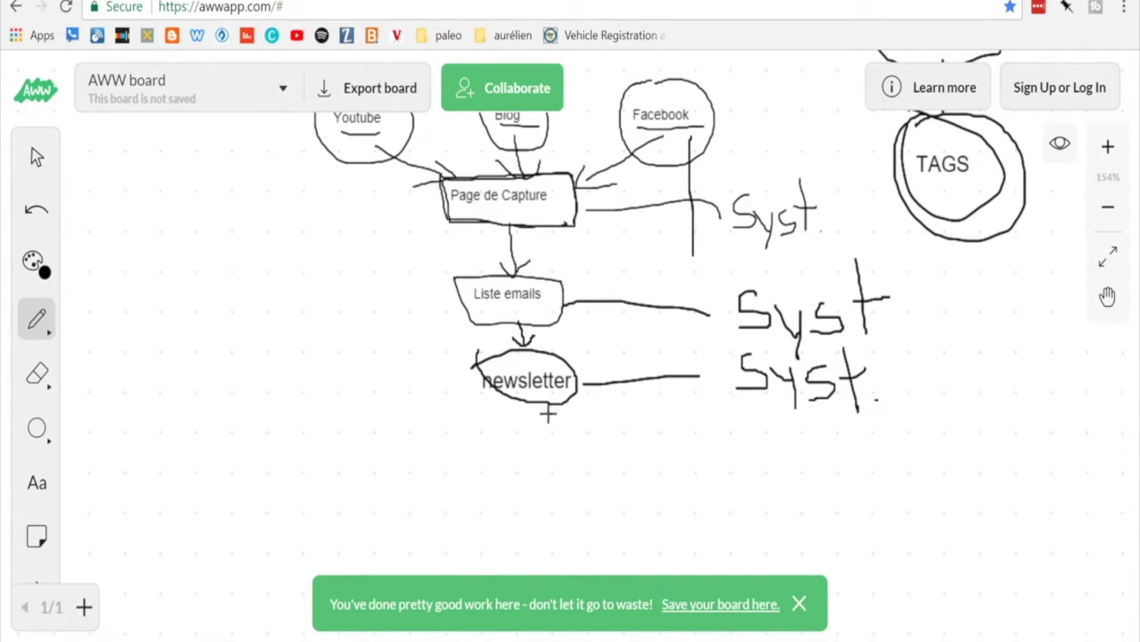
pyautogui.moveTo(534, 408)
pyautogui.mouseDown()
pyautogui.moveTo(543, 466)
pyautogui.moveTo(520, 458)
pyautogui.moveTo(569, 460)
pyautogui.mouseUp()
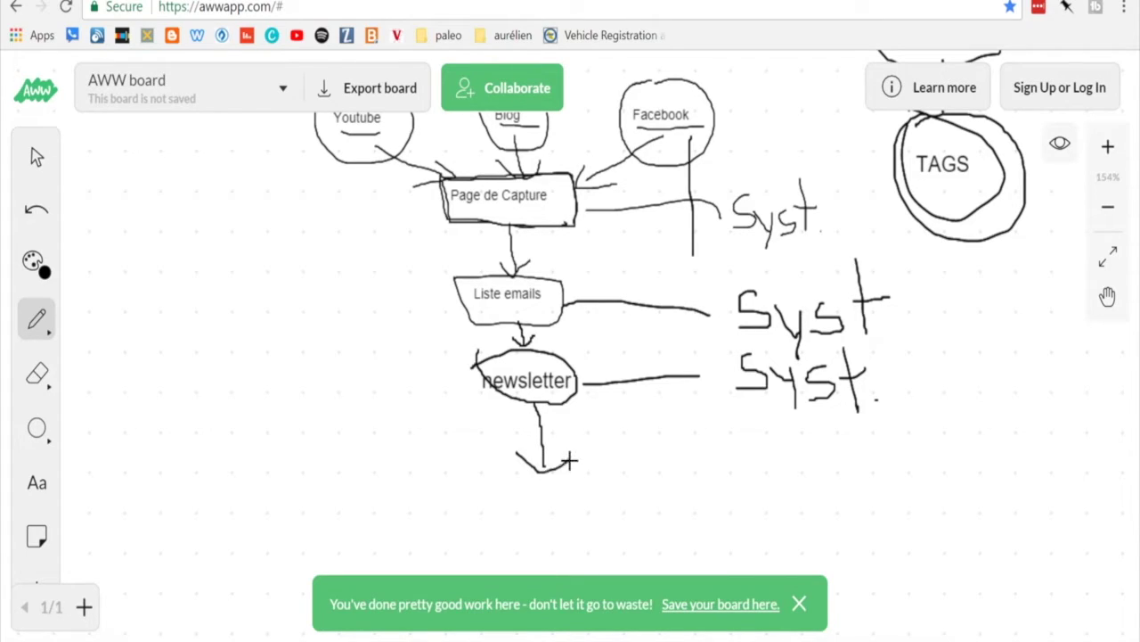
# Add the text "produits" below the arrow leaving newsletter and draw an oval around it
pyautogui.click(37, 482)
pyautogui.click(523, 511)
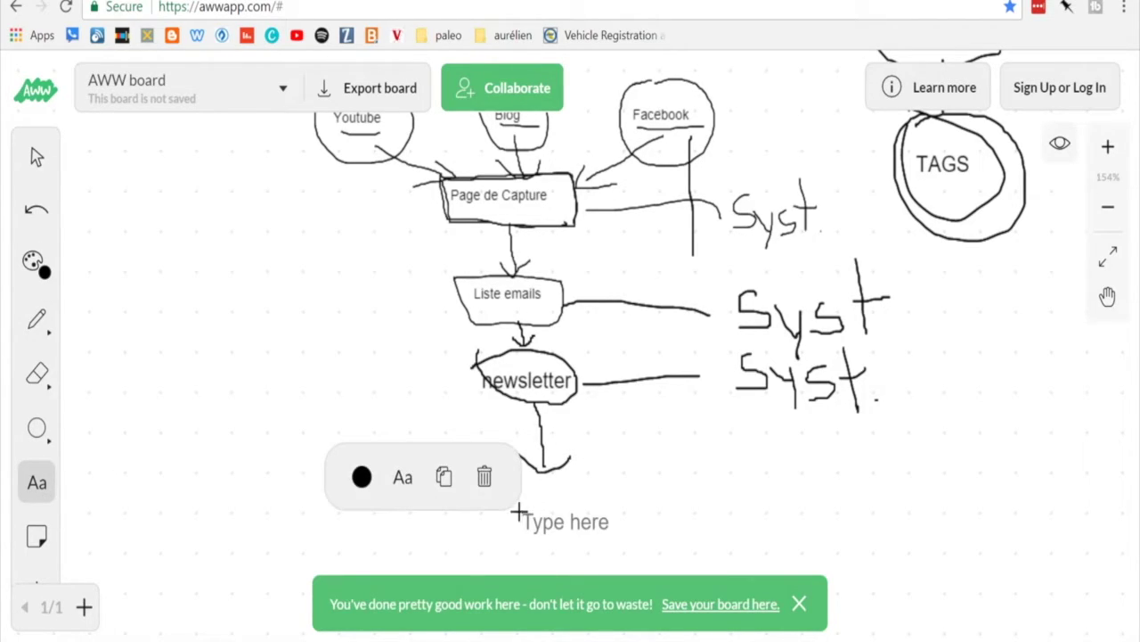
pyautogui.write('produits')
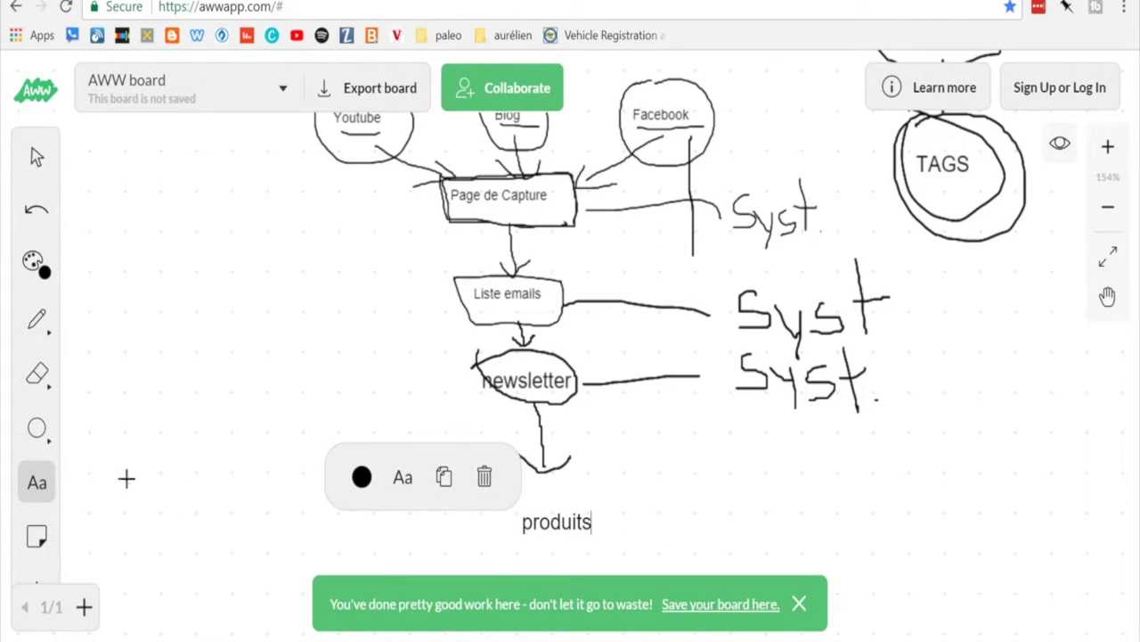
pyautogui.click(37, 319)
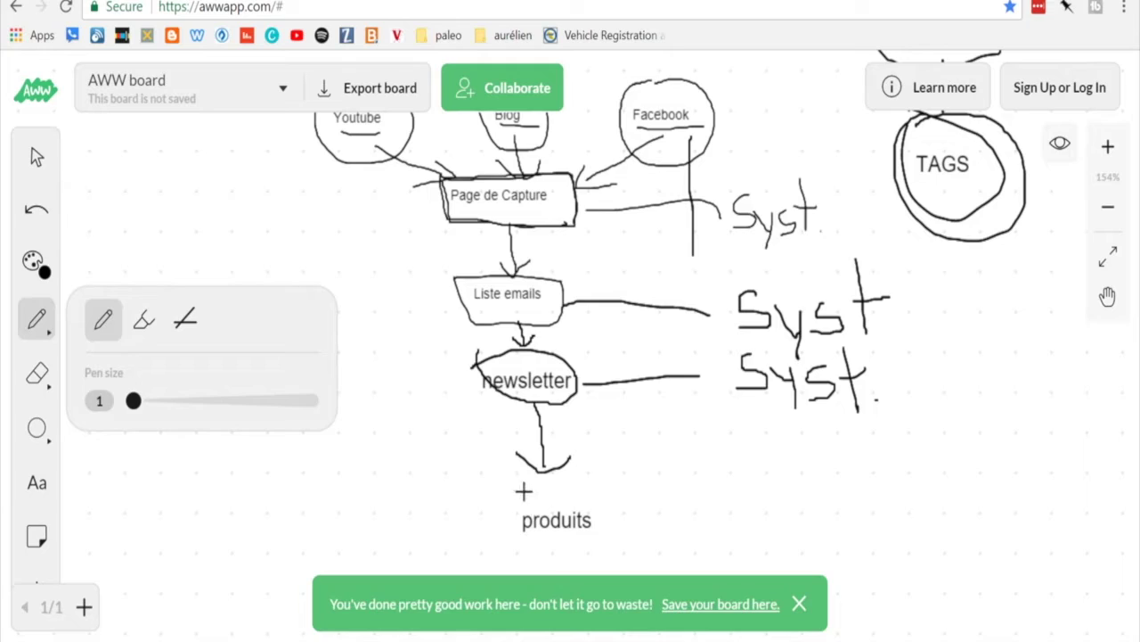
pyautogui.moveTo(523, 491)
pyautogui.mouseDown()
pyautogui.moveTo(522, 554)
pyautogui.moveTo(626, 509)
pyautogui.moveTo(515, 486)
pyautogui.moveTo(528, 488)
pyautogui.mouseUp()
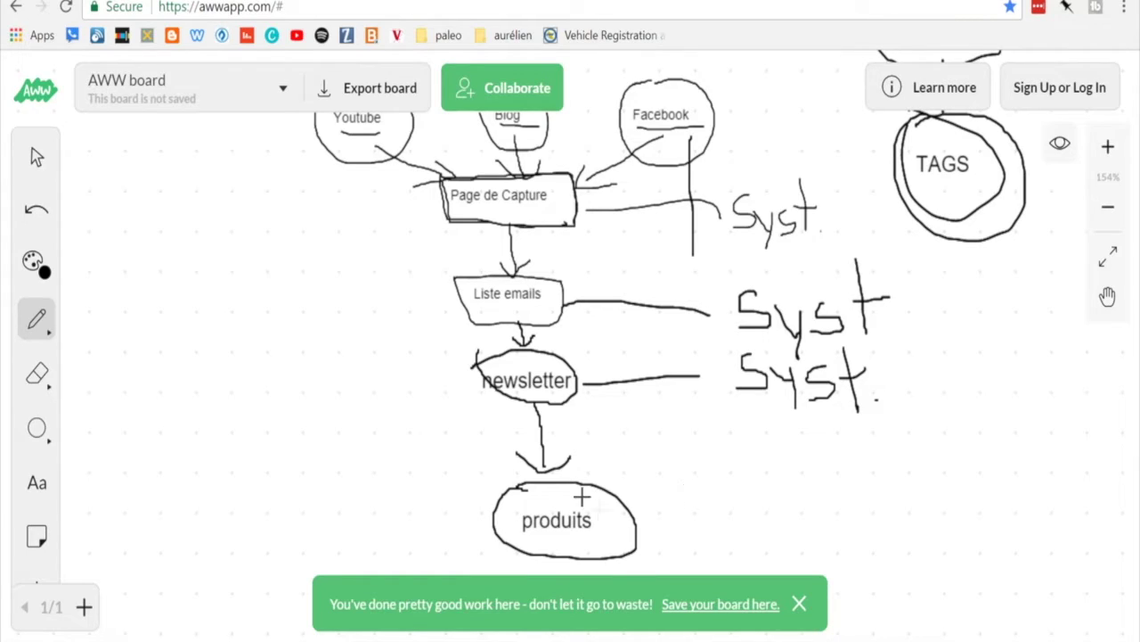
# Draw a line outward from the produits oval and handwrite "Syst" at its end
pyautogui.moveTo(641, 524)
pyautogui.mouseDown()
pyautogui.moveTo(868, 506)
pyautogui.moveTo(858, 561)
pyautogui.mouseUp()
pyautogui.moveTo(898, 495)
pyautogui.mouseDown()
pyautogui.moveTo(879, 529)
pyautogui.moveTo(900, 505)
pyautogui.mouseUp()
pyautogui.moveTo(897, 442)
pyautogui.mouseDown()
pyautogui.moveTo(924, 534)
pyautogui.moveTo(933, 486)
pyautogui.mouseUp()
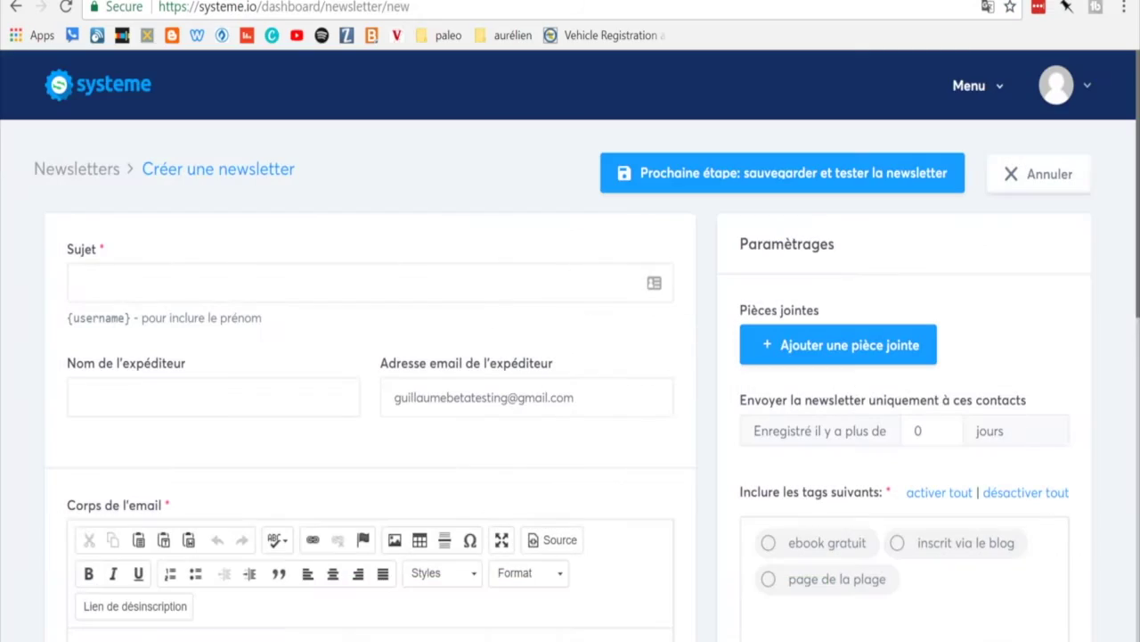
# Switch to Systeme.io, look through the Ventes entries, and start a new course under Mes formations
pyautogui.click(969, 94)
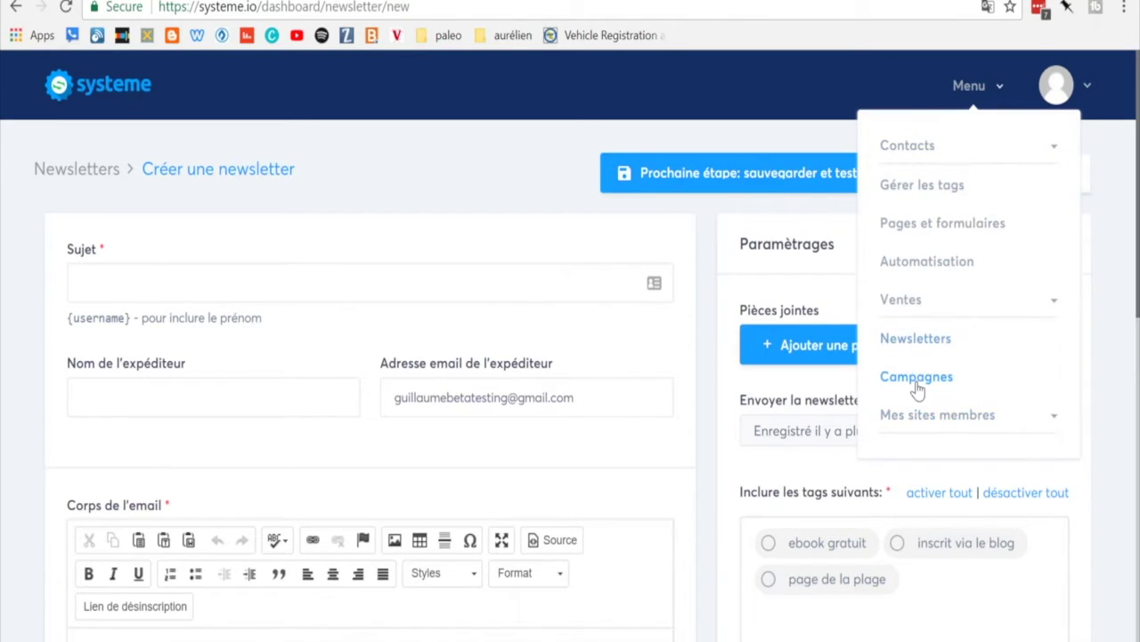
pyautogui.click(909, 307)
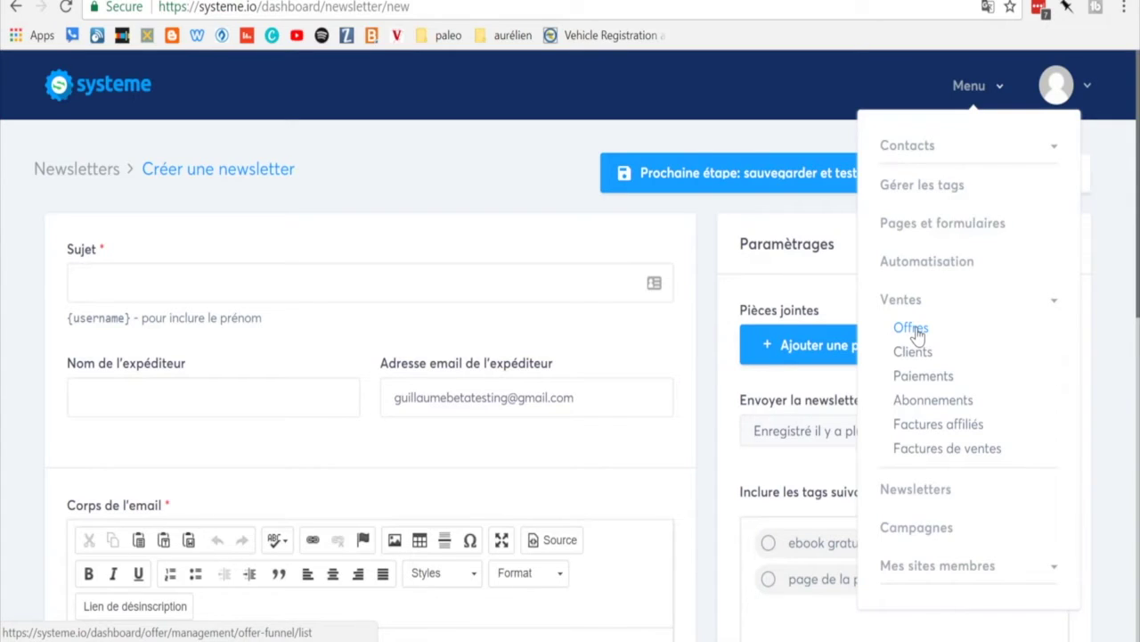
pyautogui.click(998, 563)
pyautogui.scroll(-1, 998, 552)
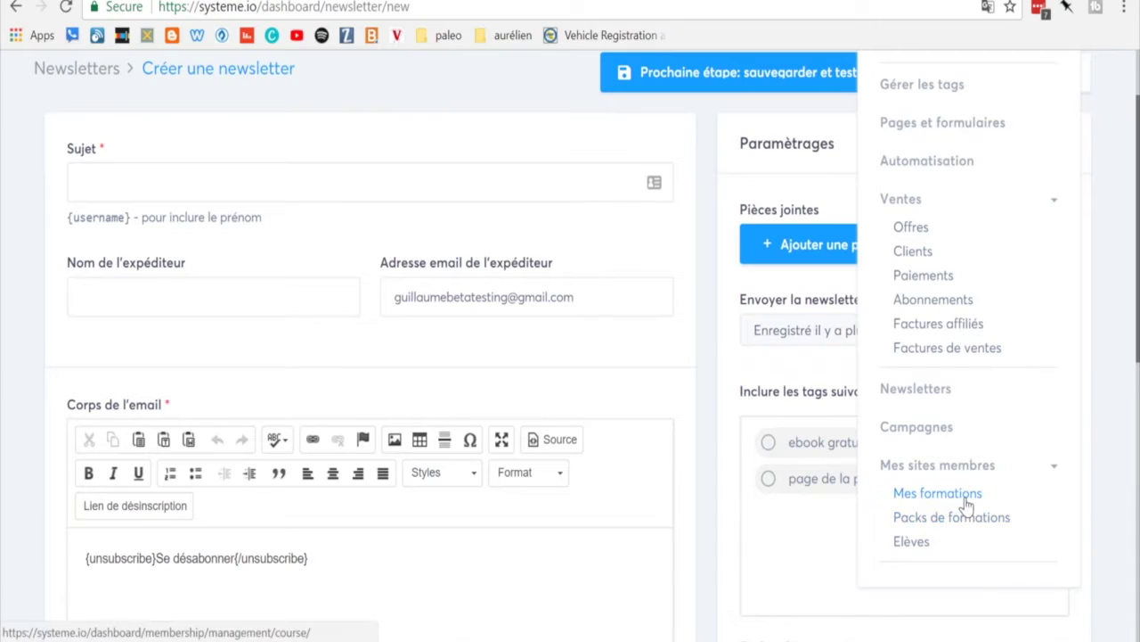
pyautogui.click(961, 500)
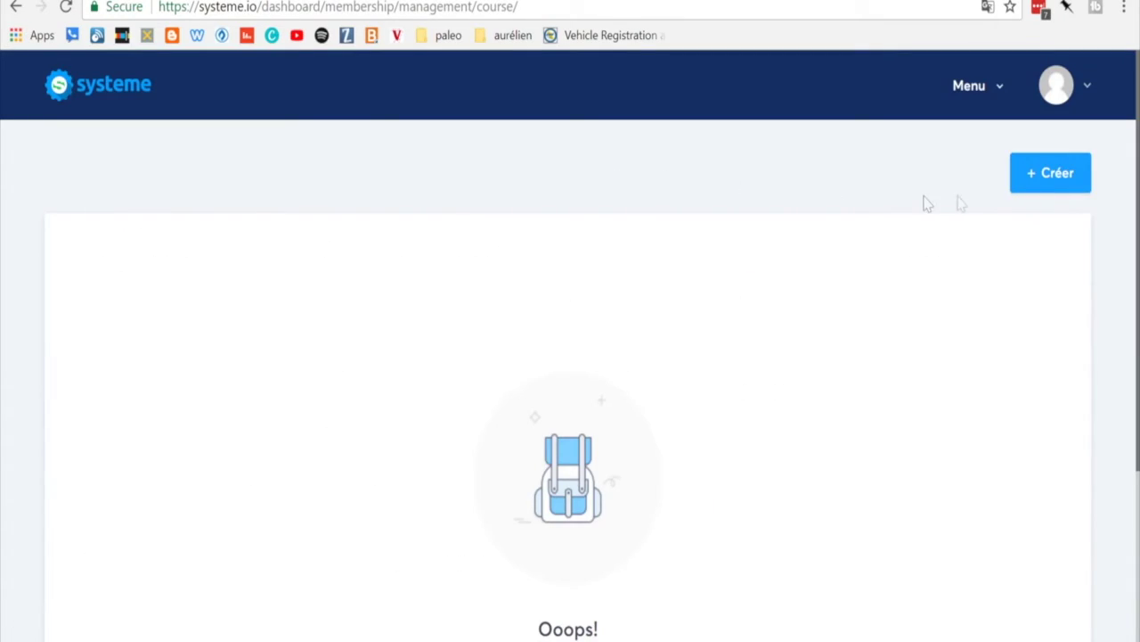
pyautogui.click(1036, 184)
# Enter "La formation perte de poids" as the course name and replace it with "La formation test"
pyautogui.click(288, 295)
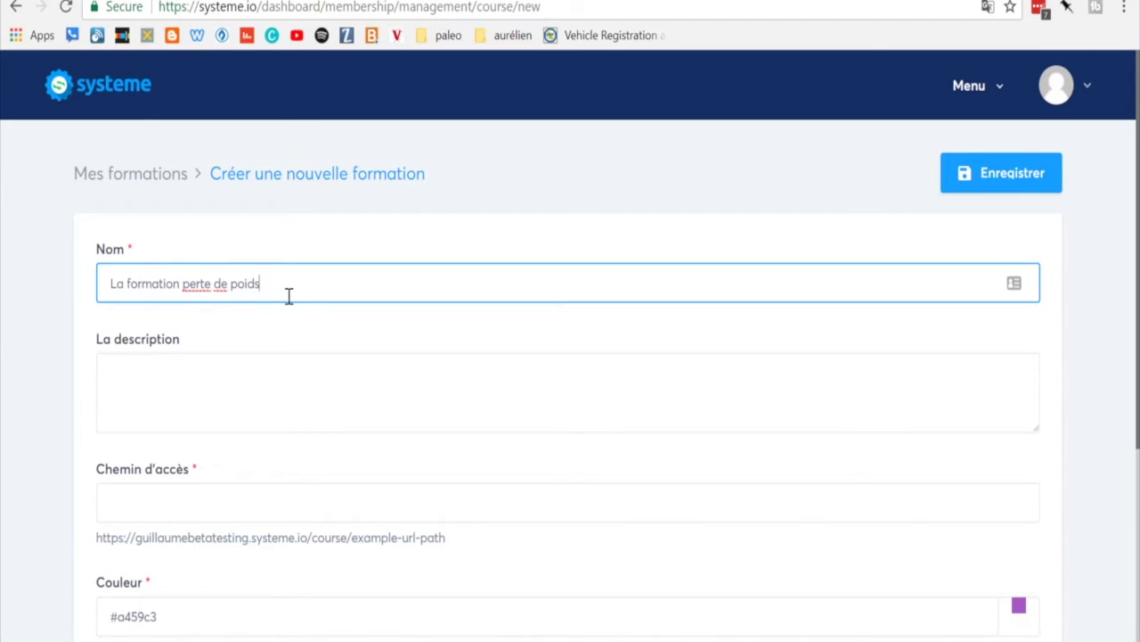
pyautogui.press('BackSpace')
pyautogui.press('BackSpace')
pyautogui.press('BackSpace')
pyautogui.press('BackSpace')
pyautogui.press('BackSpace')
pyautogui.press('BackSpace')
pyautogui.press('BackSpace')
pyautogui.press('BackSpace')
pyautogui.press('BackSpace')
pyautogui.press('BackSpace')
pyautogui.press('BackSpace')
pyautogui.press('BackSpace')
pyautogui.press('BackSpace')
pyautogui.press('BackSpace')
pyautogui.press('BackSpace')
pyautogui.press('BackSpace')
pyautogui.press('BackSpace')
pyautogui.press('BackSpace')
pyautogui.press('BackSpace')
pyautogui.press('BackSpace')
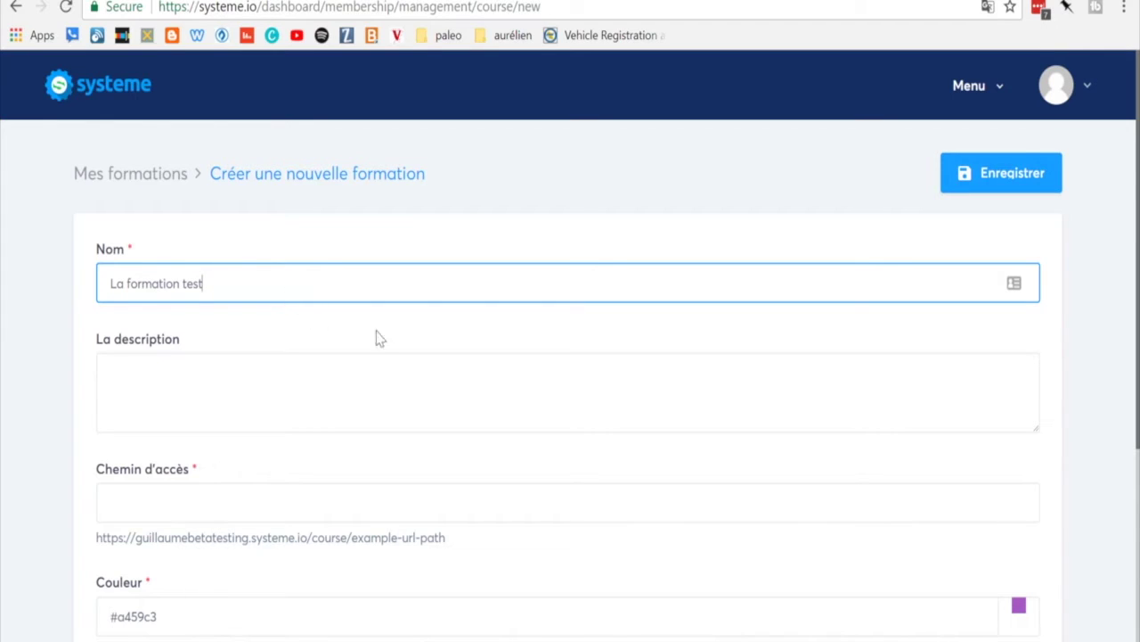
# Enter "le test" as the course description and look through the remaining path, colour and image fields
pyautogui.scroll(-3, 876, 201)
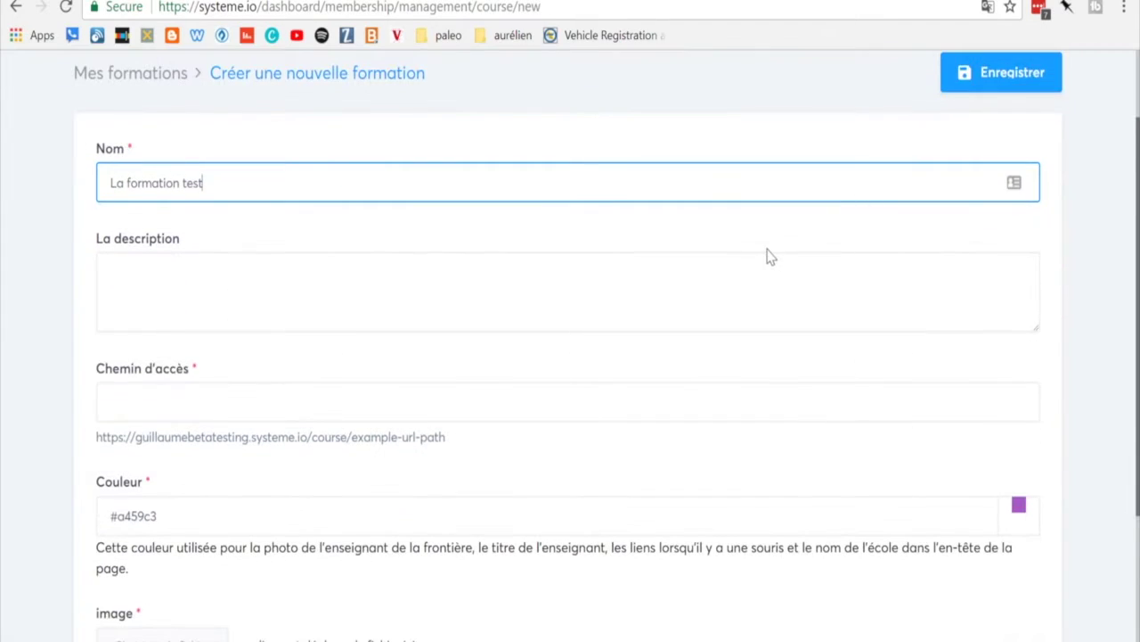
pyautogui.scroll(2, 154, 181)
pyautogui.click(160, 289)
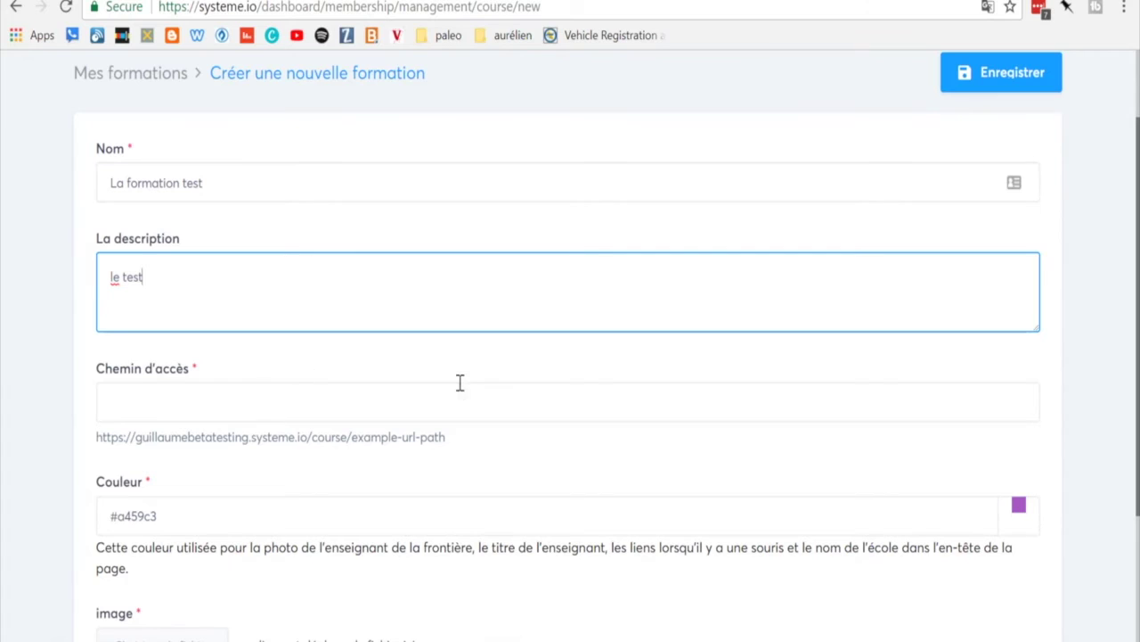
pyautogui.scroll(2, 458, 383)
pyautogui.scroll(-3, 466, 383)
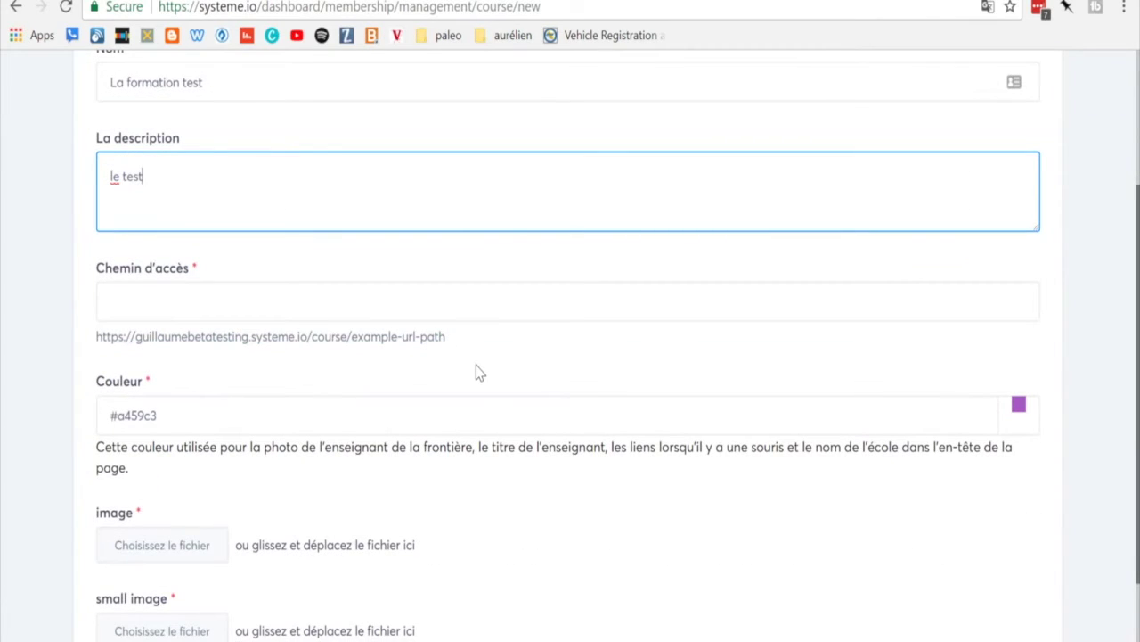
pyautogui.scroll(3, 539, 357)
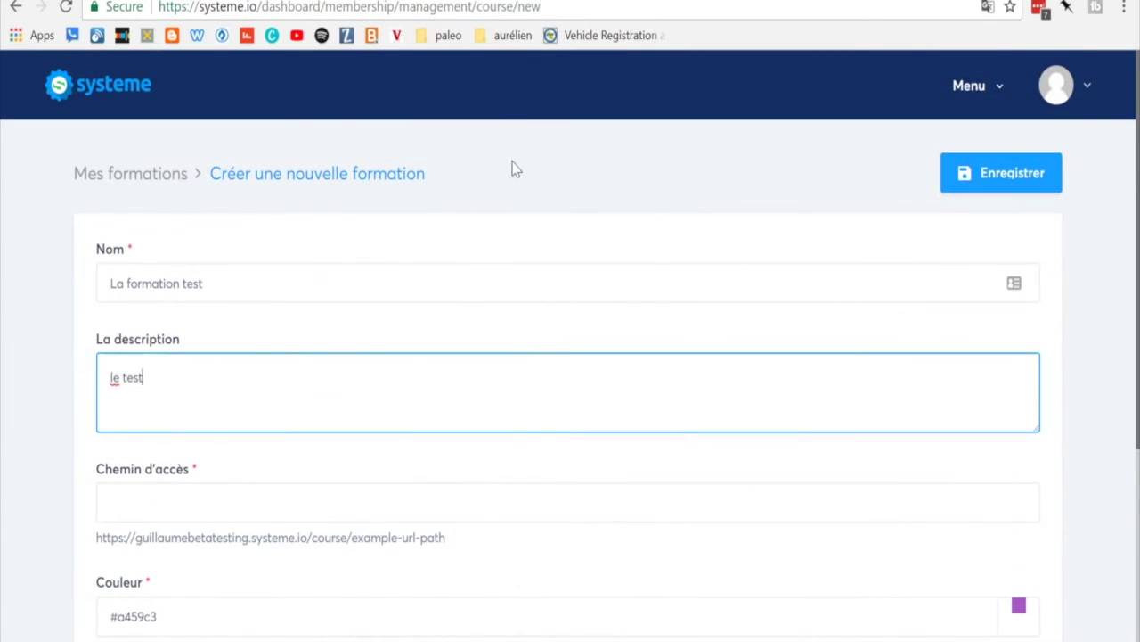
pyautogui.scroll(-3, 512, 169)
pyautogui.scroll(3, 511, 168)
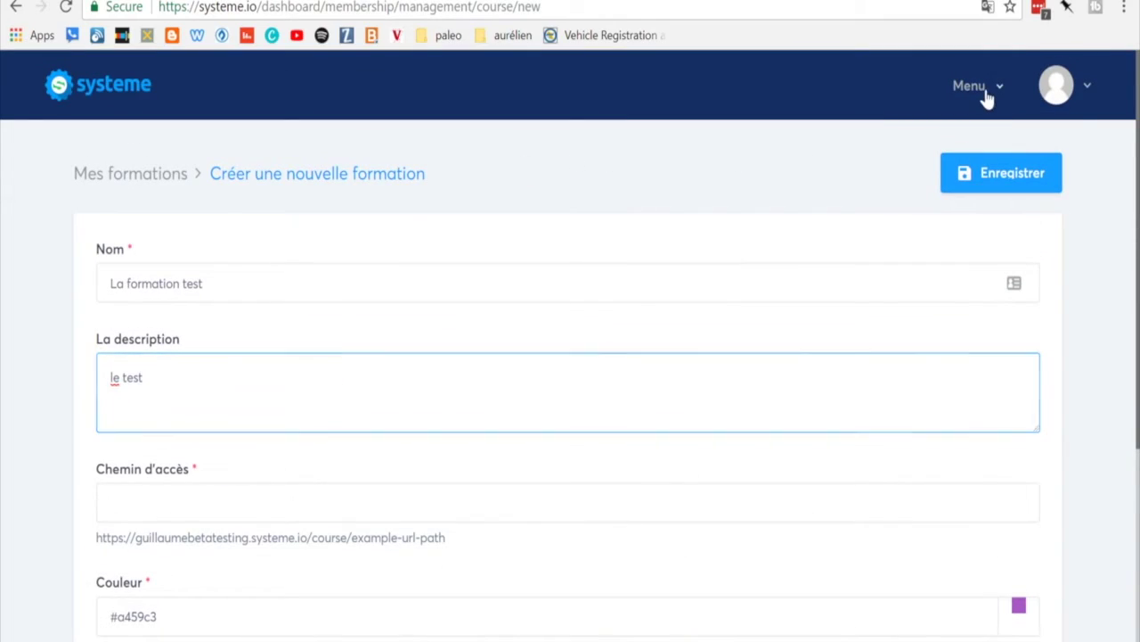
# Show the entries under Mes sites membres, and switch to the AWW whiteboard to review the funnel down to produits
pyautogui.click(986, 96)
pyautogui.click(931, 417)
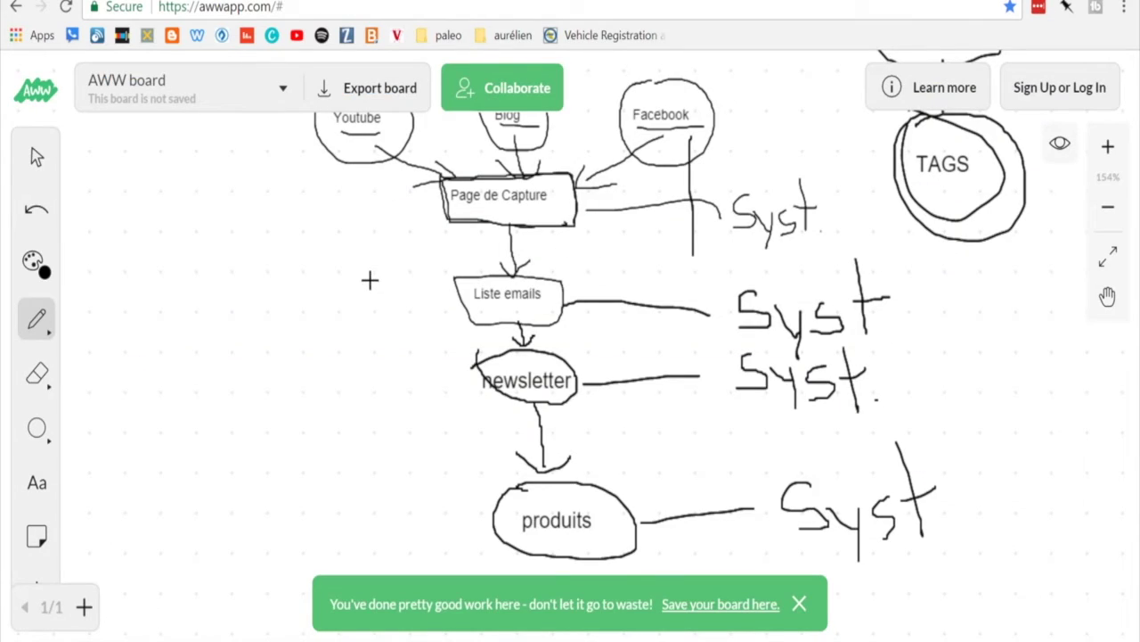
pyautogui.scroll(2, 371, 287)
pyautogui.scroll(-2, 374, 289)
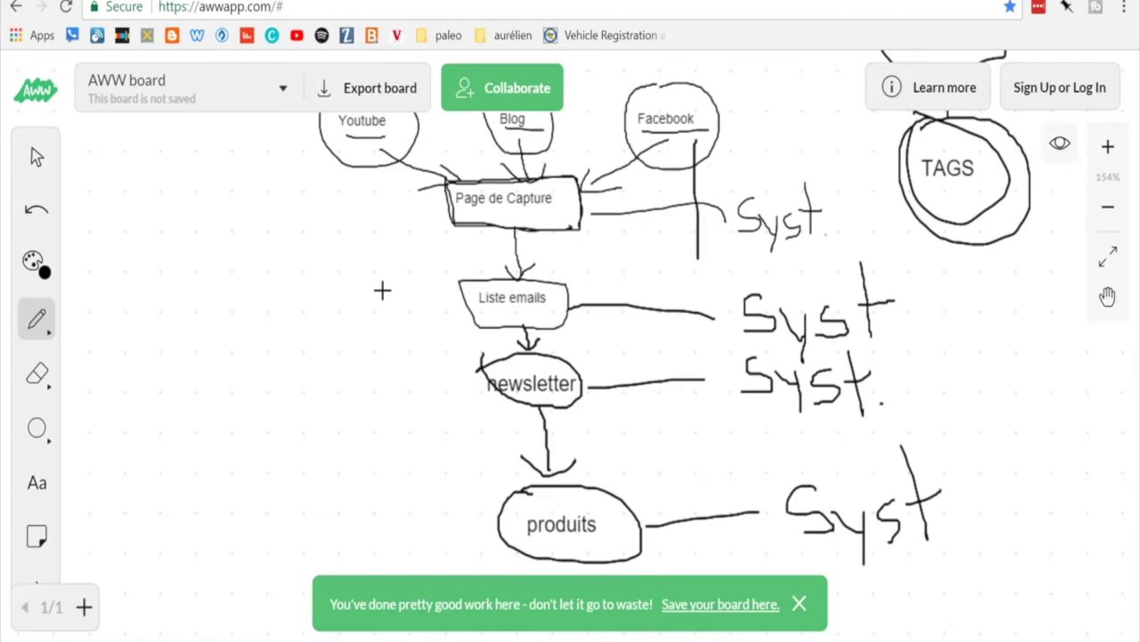
pyautogui.scroll(-2, 382, 290)
pyautogui.scroll(2, 366, 260)
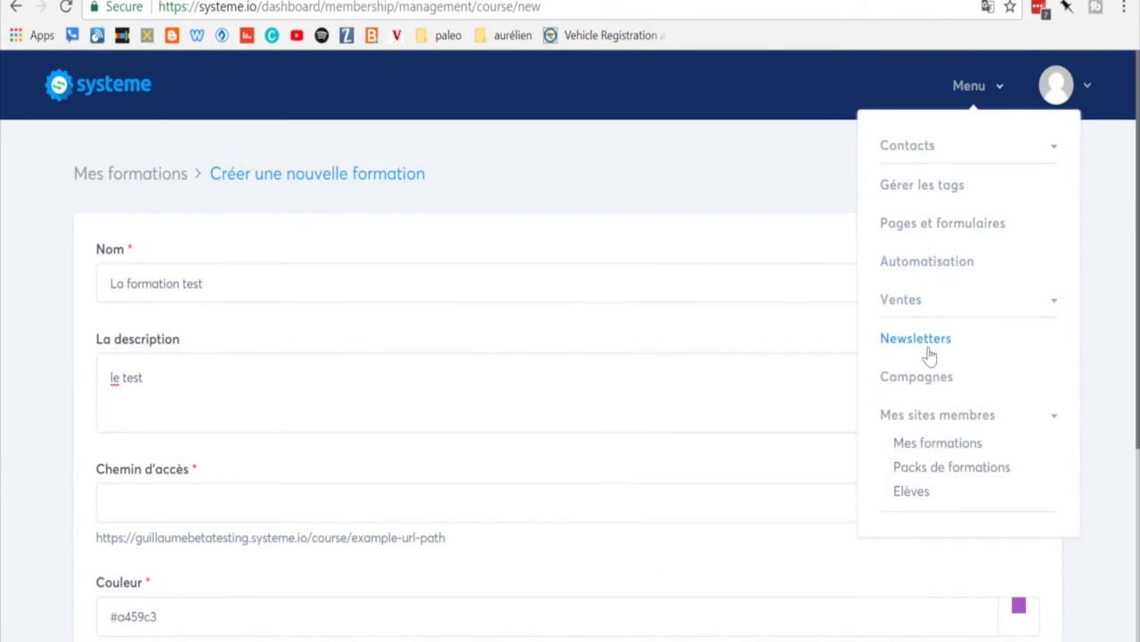
# View the Campagnes page and feature list in Systeme.io, and switch back to the AWW whiteboard
pyautogui.click(935, 385)
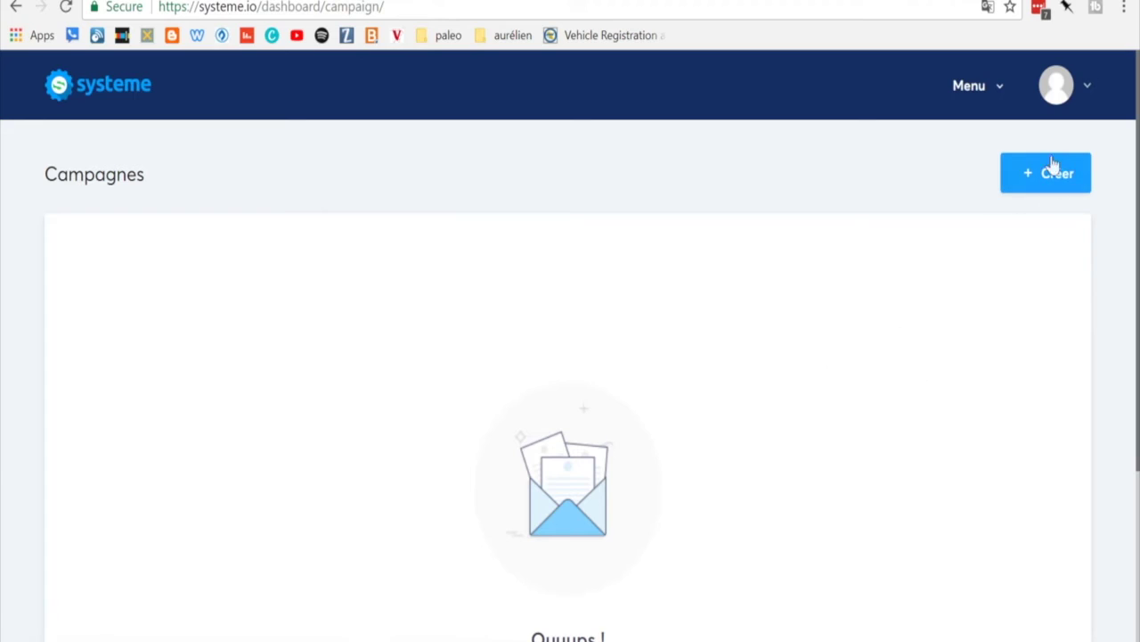
pyautogui.click(973, 87)
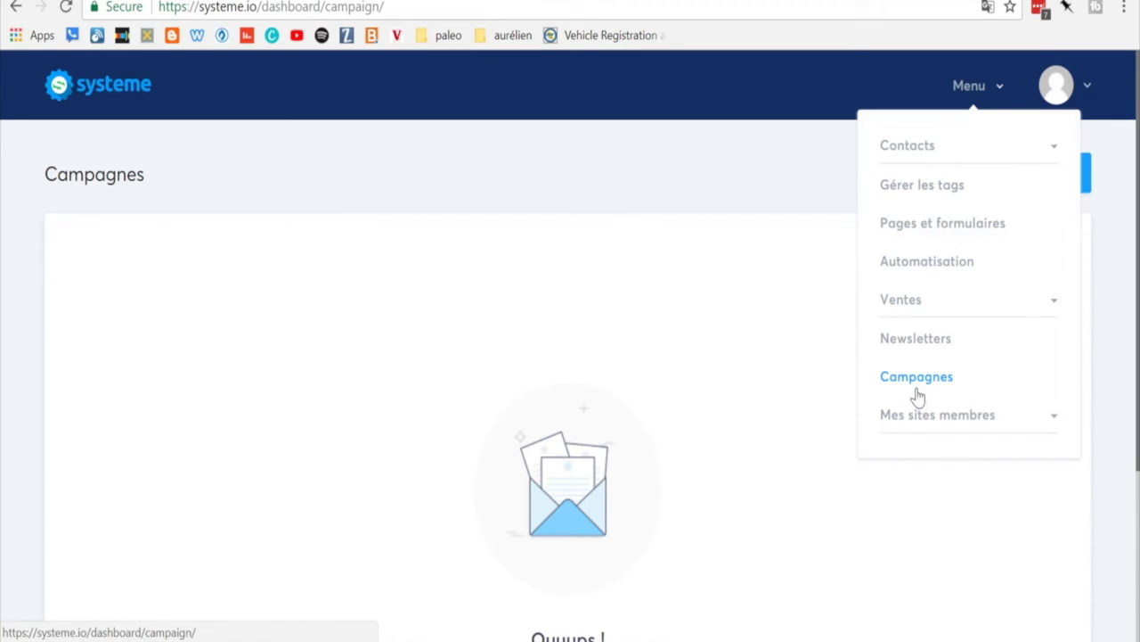
pyautogui.hotkey('ctrl', 'Tab')
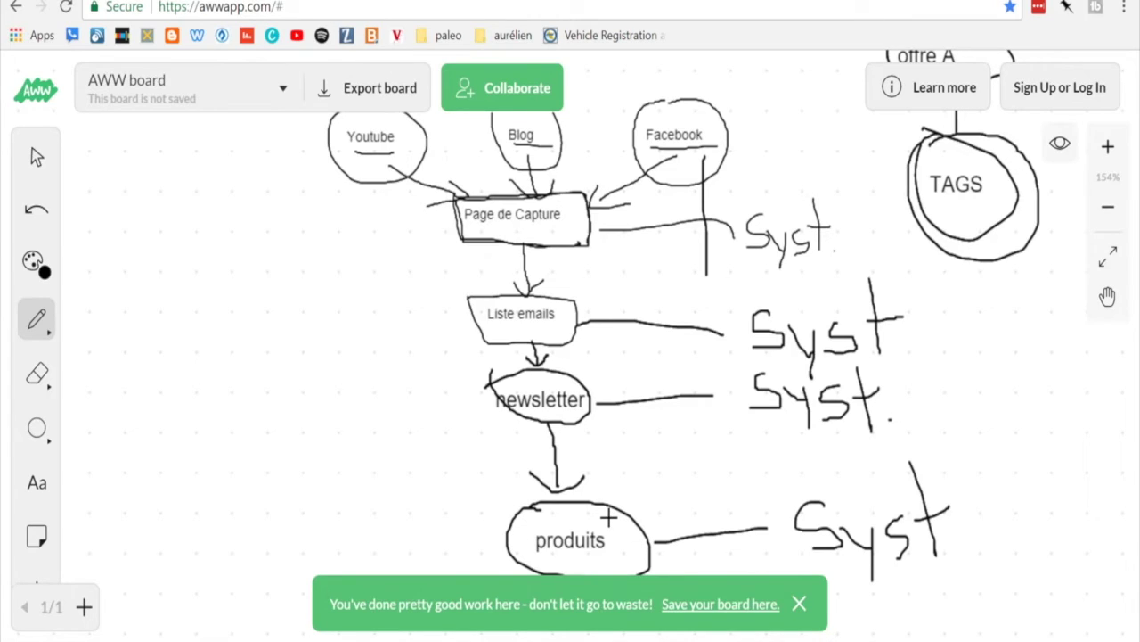
# Return to Systeme.io and open the Offres page under Ventes
pyautogui.click(445, 2)
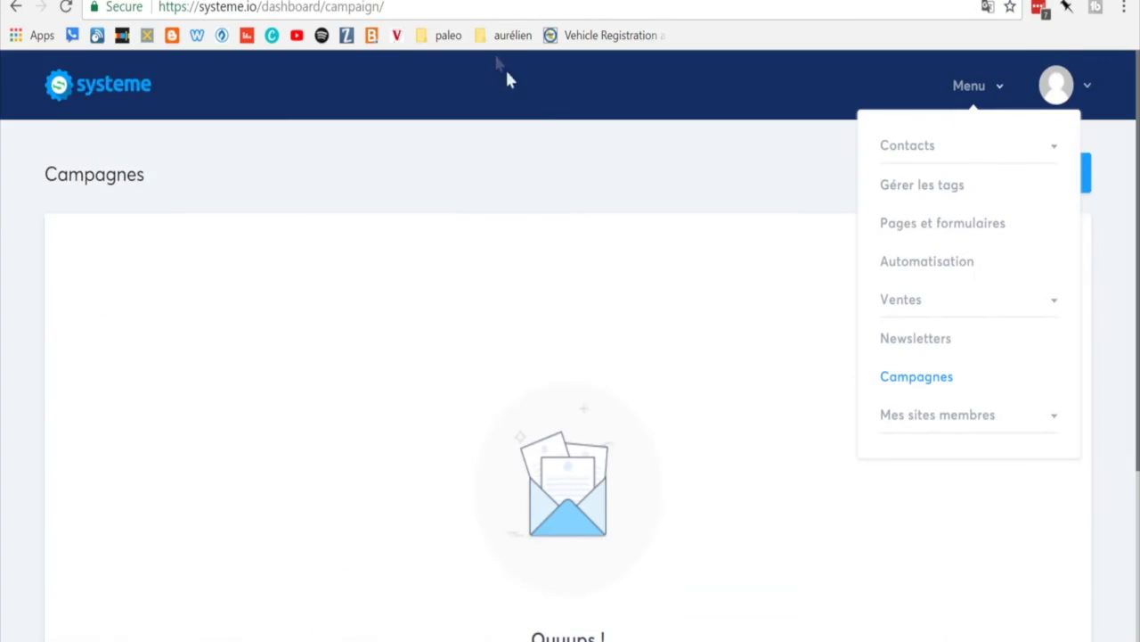
pyautogui.click(900, 308)
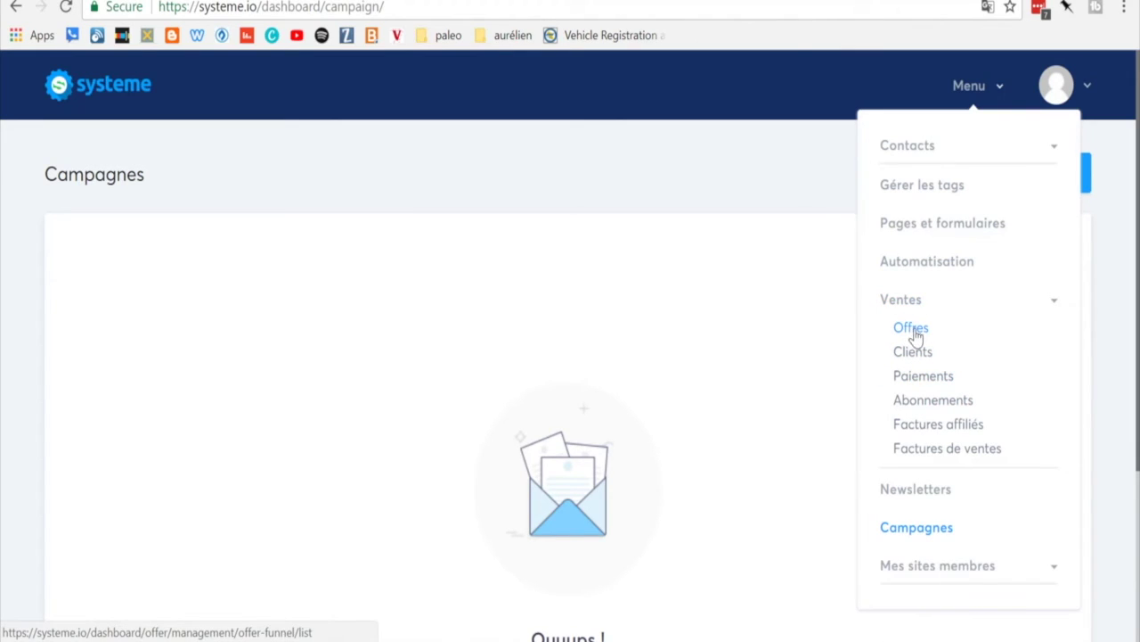
pyautogui.click(911, 330)
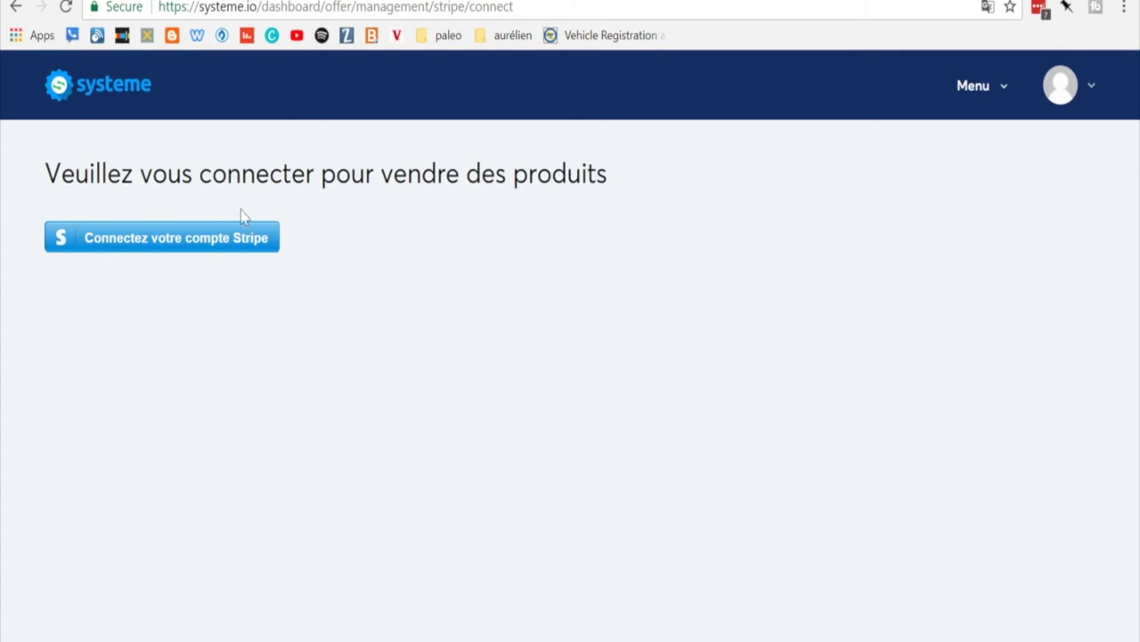
# Go back to the Campagnes page and show the Ventes entries to review the sales features
pyautogui.click(18, 7)
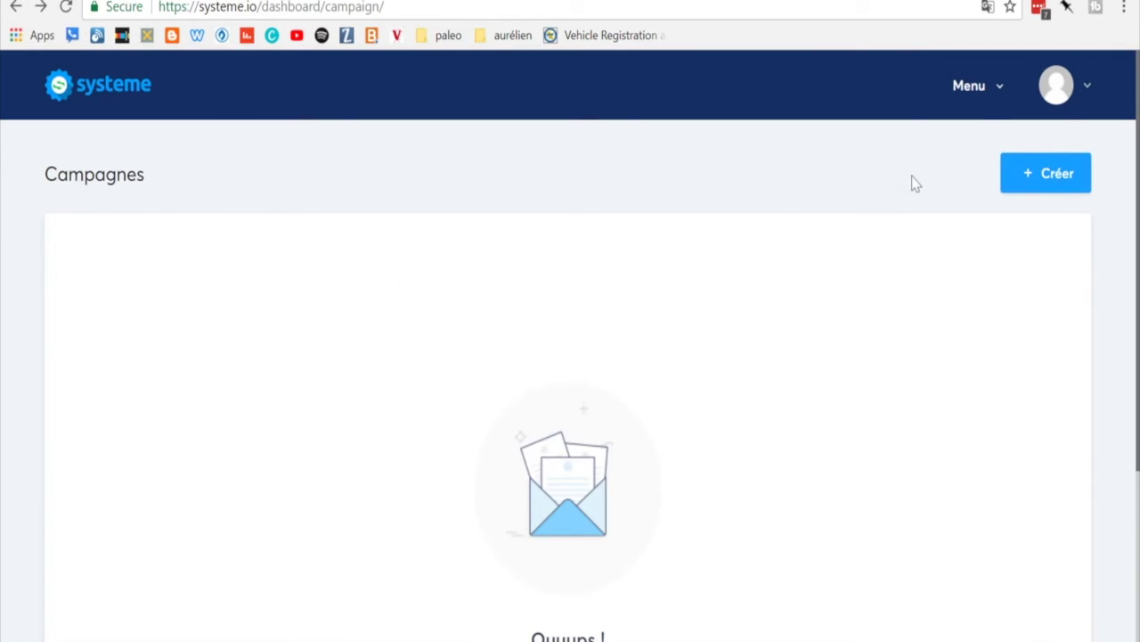
pyautogui.click(976, 97)
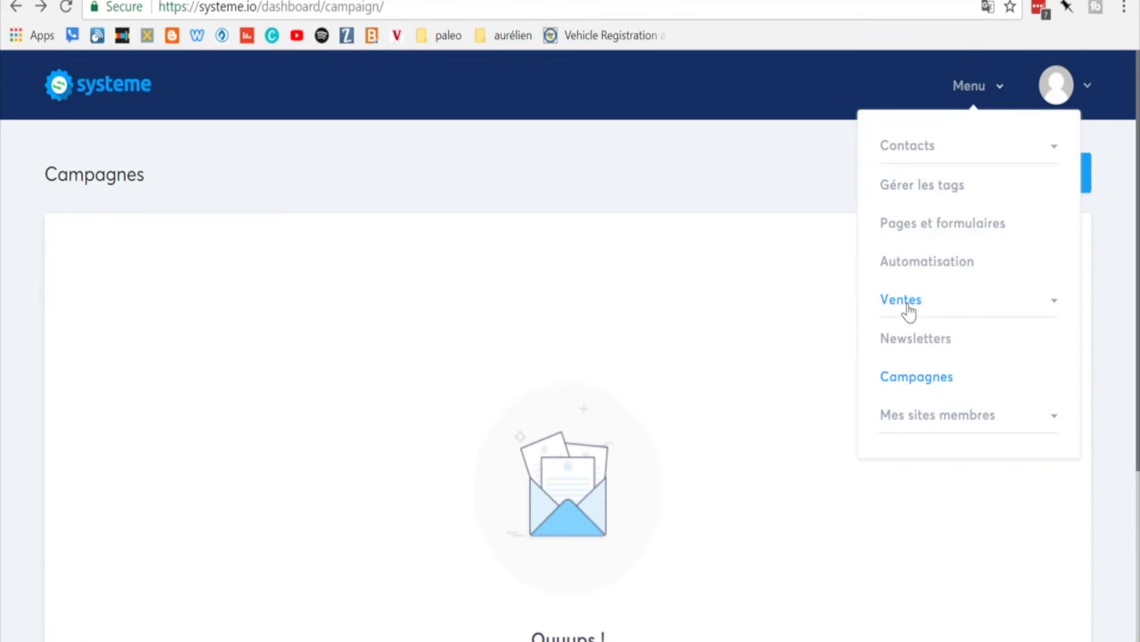
pyautogui.click(907, 305)
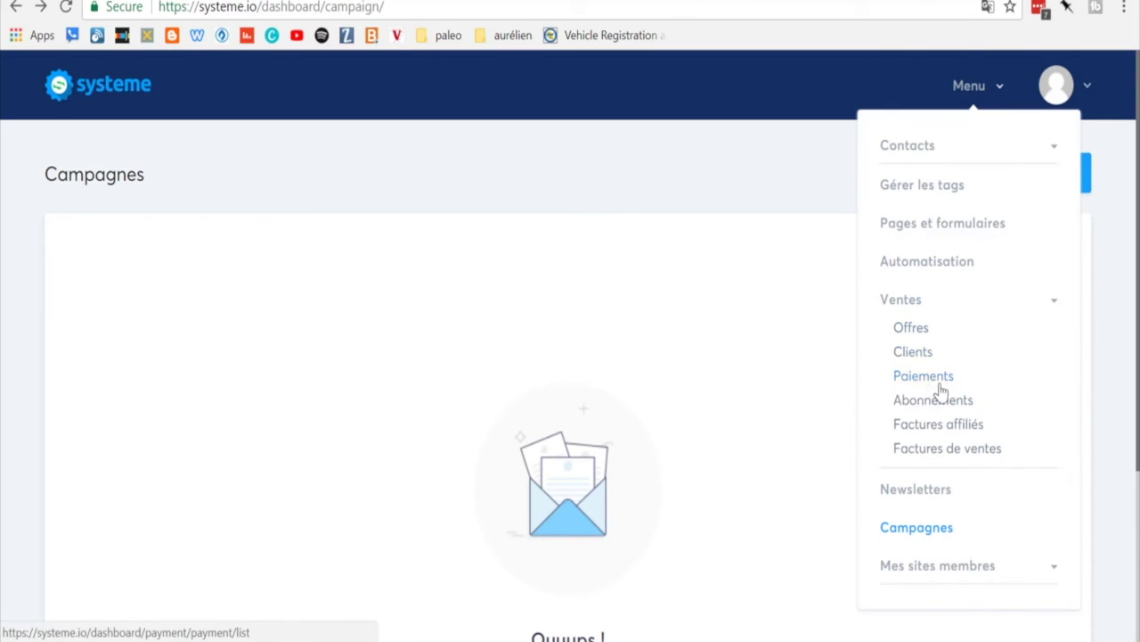